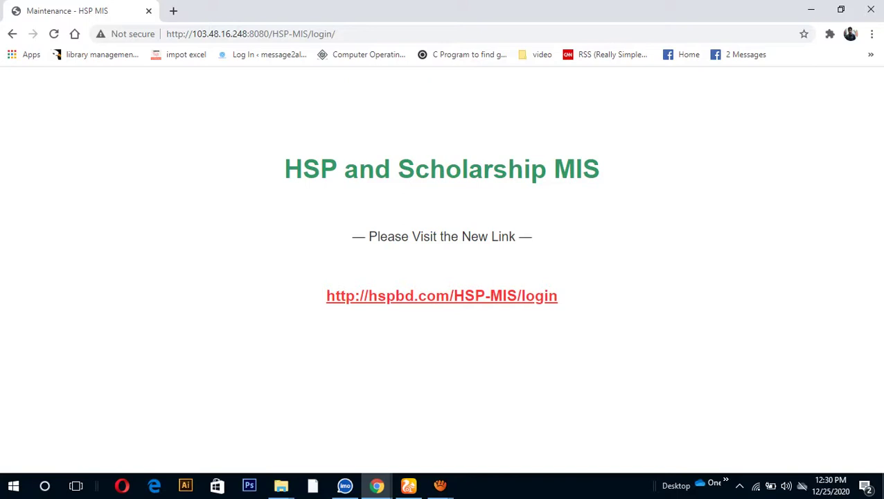
- Reload the old portal address and follow the link to the new hspbd.com login page
{"action": "left_click", "coordinate": [361, 33]}
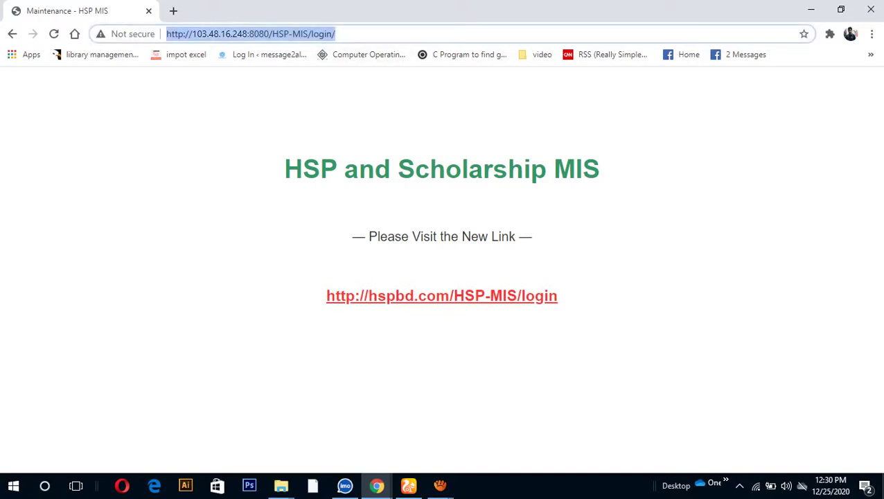
{"action": "key", "text": "Return"}
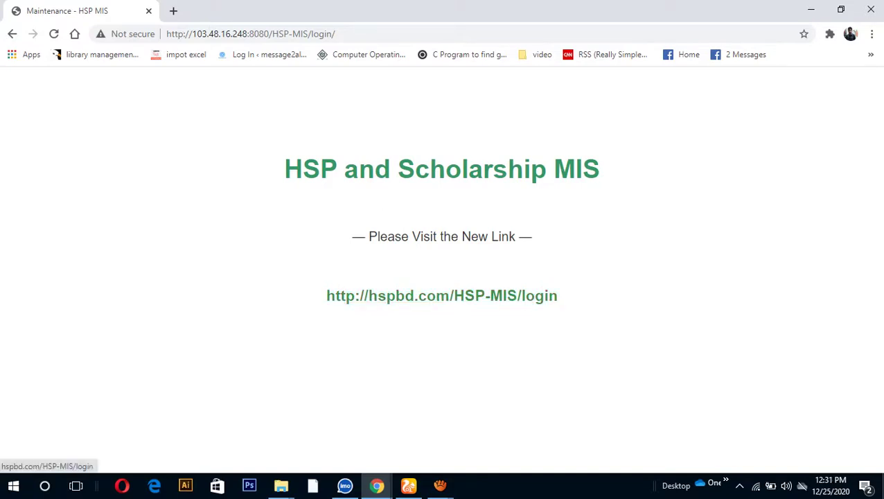
{"action": "left_click", "coordinate": [441, 295]}
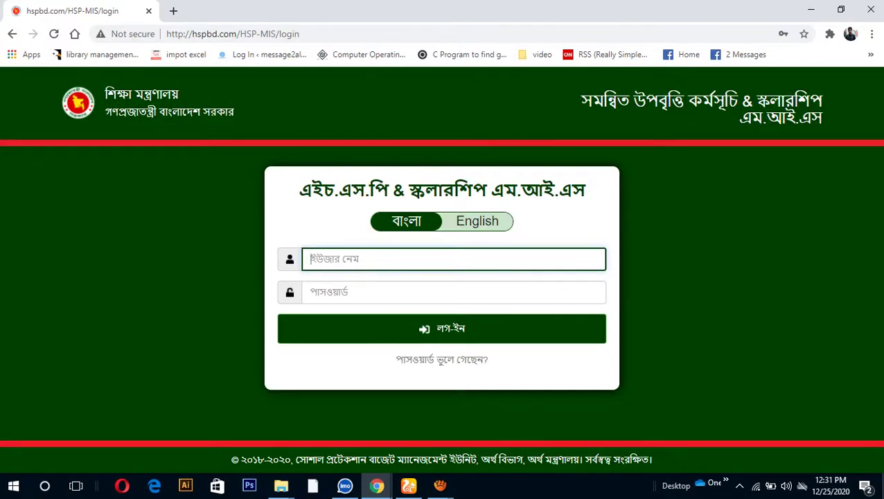
- Log in with the school's saved credentials from Chrome's autofill
{"action": "key", "text": "Down"}
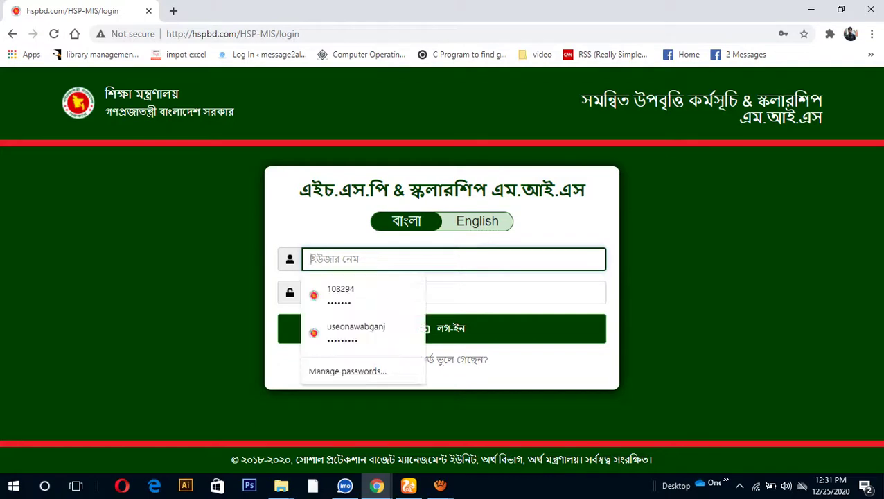
{"action": "key", "text": "Down"}
{"action": "key", "text": "Return"}
{"action": "key", "text": "Return"}
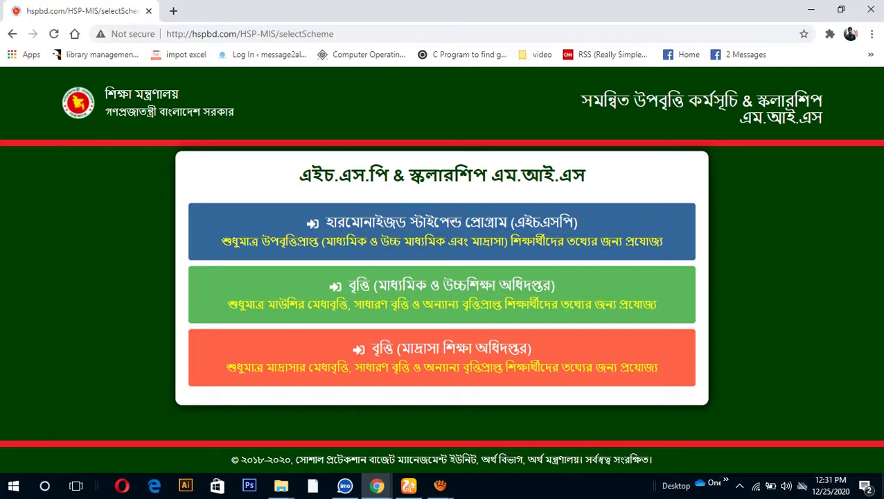
- Enter the Harmonized Stipend Program (HSP) dashboard and open the school account menu
{"action": "left_click", "coordinate": [442, 231]}
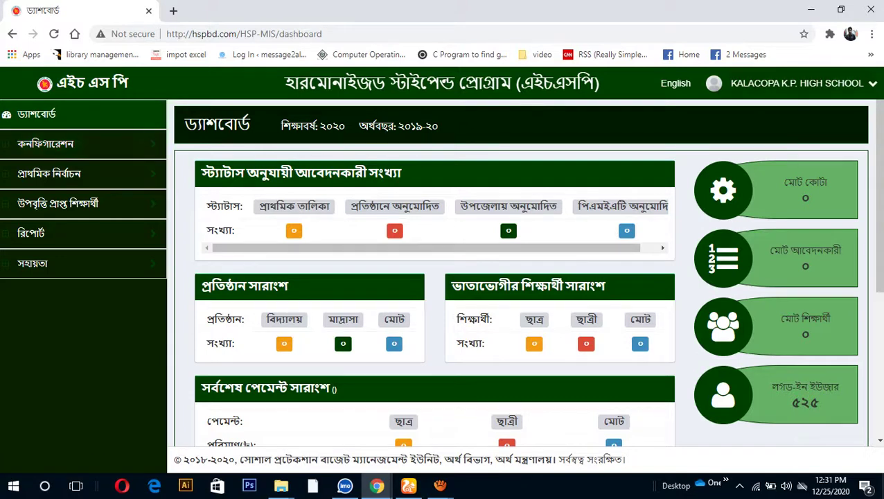
{"action": "left_click", "coordinate": [796, 83]}
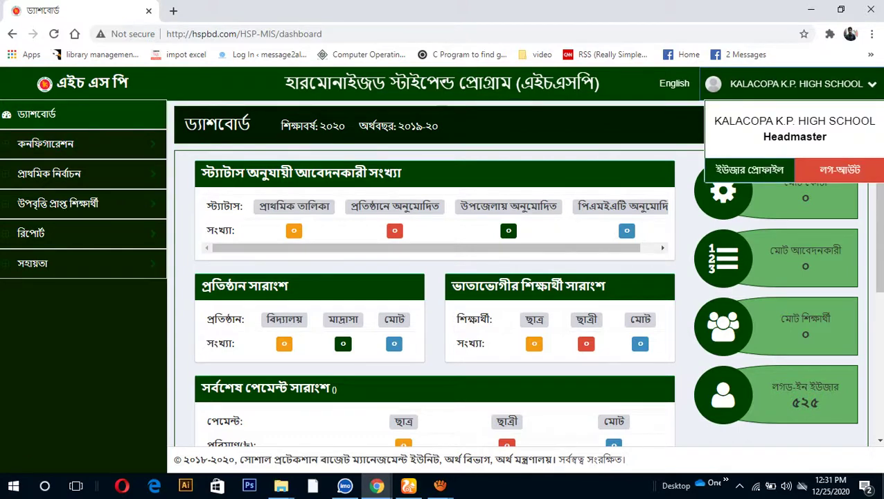
- Go from the school's User Profile to the Change Password page, leaving all password fields empty
{"action": "left_click", "coordinate": [749, 170]}
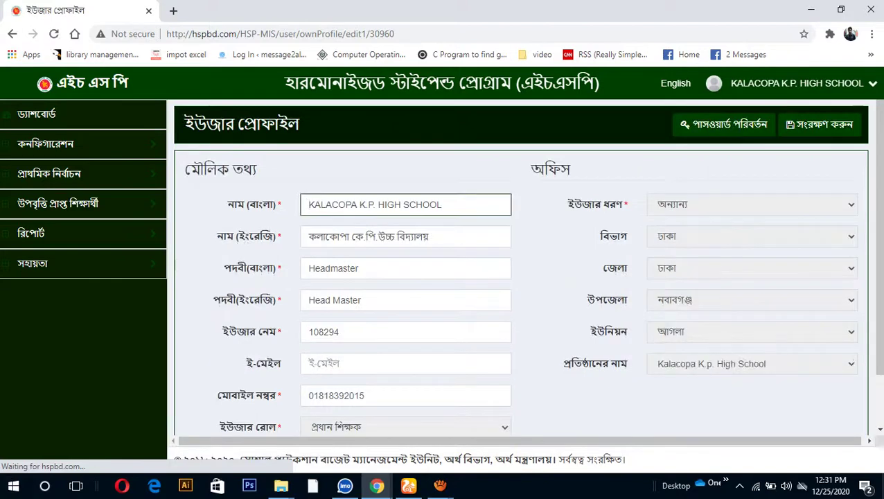
{"action": "scroll", "coordinate": [526, 278], "scroll_direction": "down", "scroll_amount": 1}
{"action": "scroll", "coordinate": [527, 277], "scroll_direction": "up", "scroll_amount": 1}
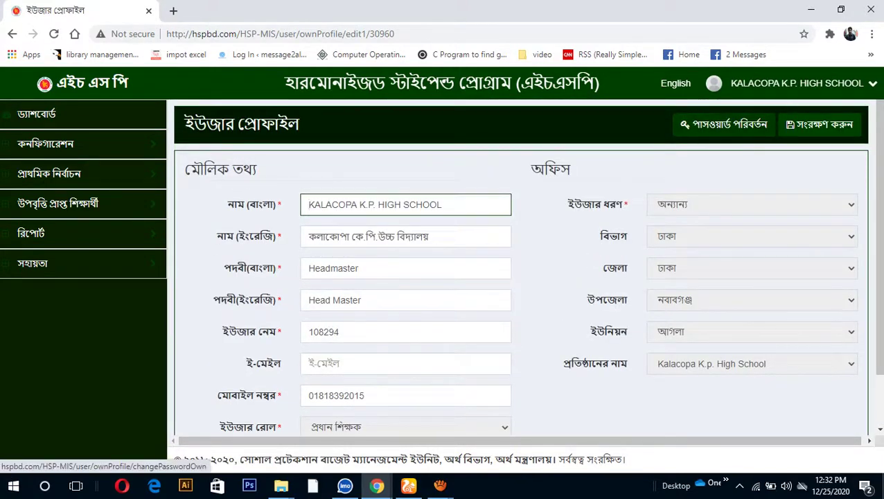
{"action": "left_click", "coordinate": [724, 124]}
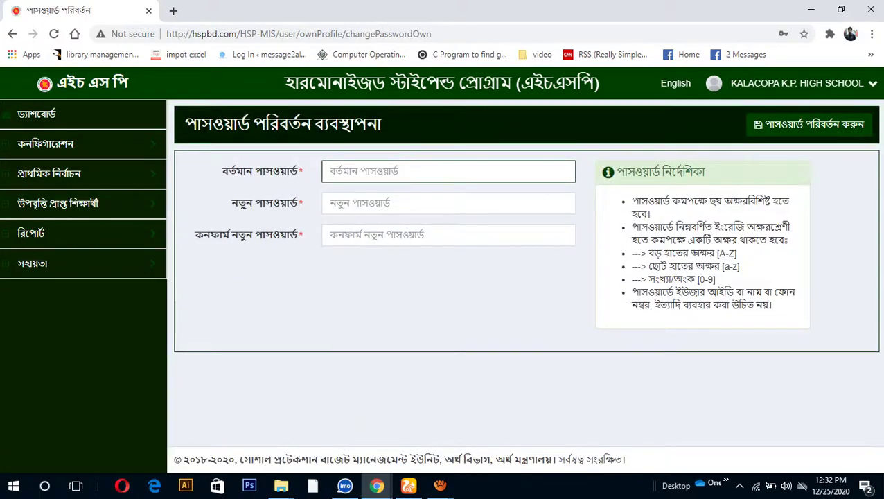
{"action": "key", "text": "Tab"}
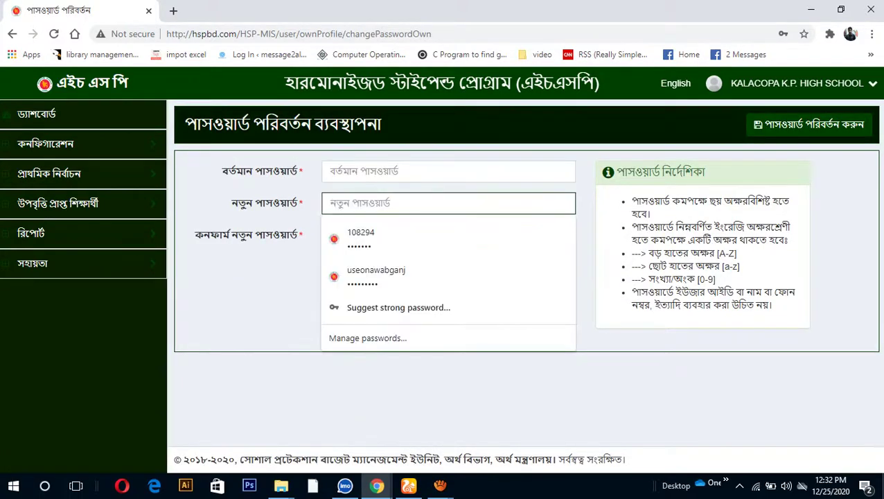
{"action": "key", "text": "Down"}
{"action": "key", "text": "Escape"}
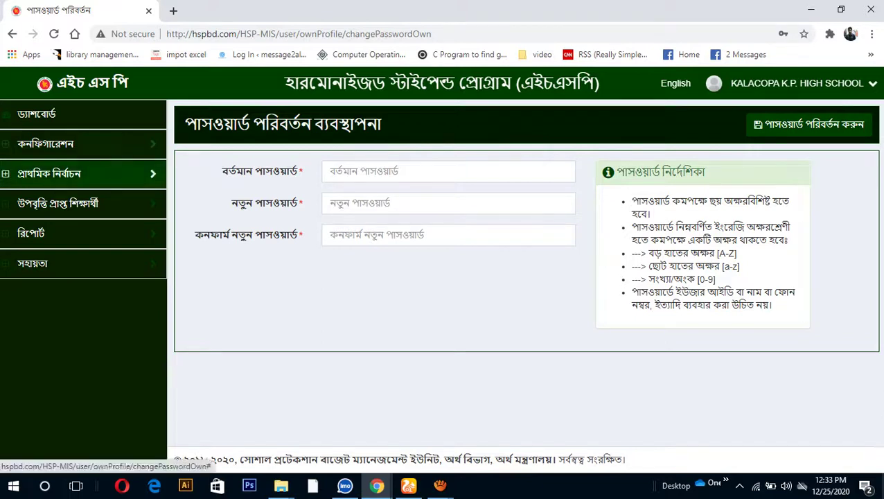
- Open Institute List under Configuration > Institute Info in the sidebar
{"action": "left_click", "coordinate": [69, 143]}
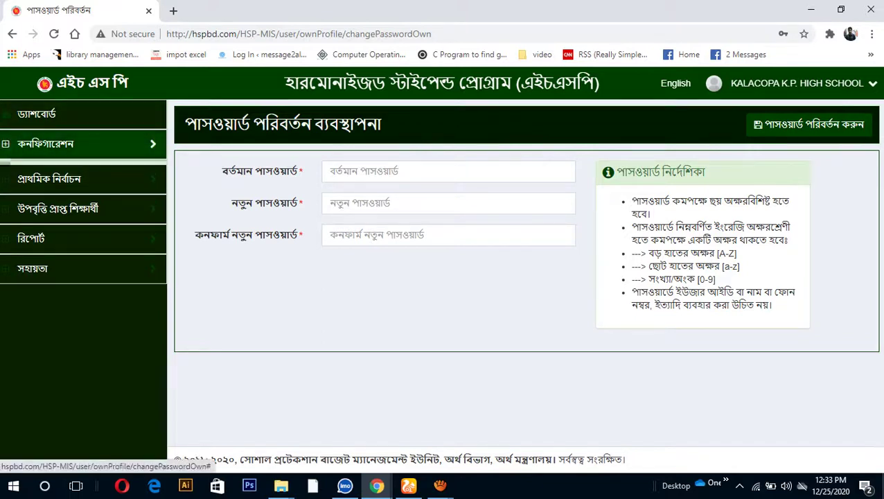
{"action": "left_click", "coordinate": [52, 172]}
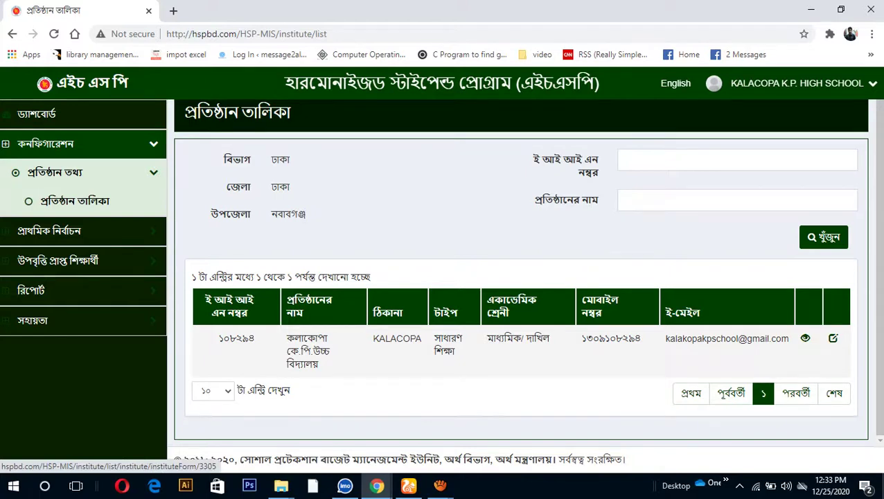
- Open the school's institute profile for editing and review its basic details and per-class student counts
{"action": "left_click", "coordinate": [833, 338]}
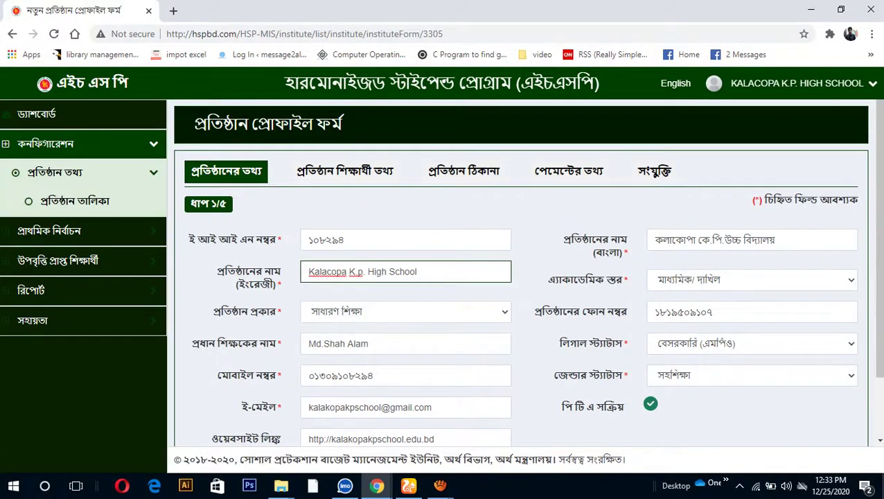
{"action": "scroll", "coordinate": [527, 277], "scroll_direction": "down", "scroll_amount": 2}
{"action": "scroll", "coordinate": [526, 277], "scroll_direction": "up", "scroll_amount": 2}
{"action": "left_click", "coordinate": [344, 171]}
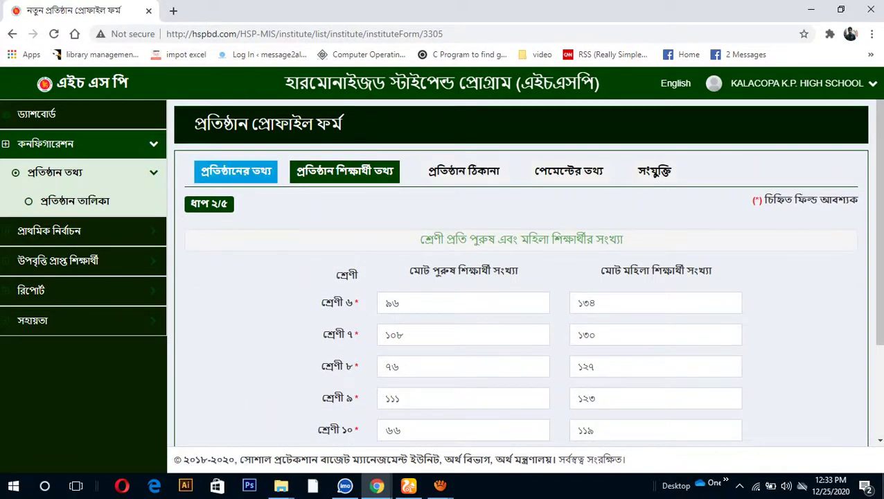
{"action": "left_click", "coordinate": [235, 172]}
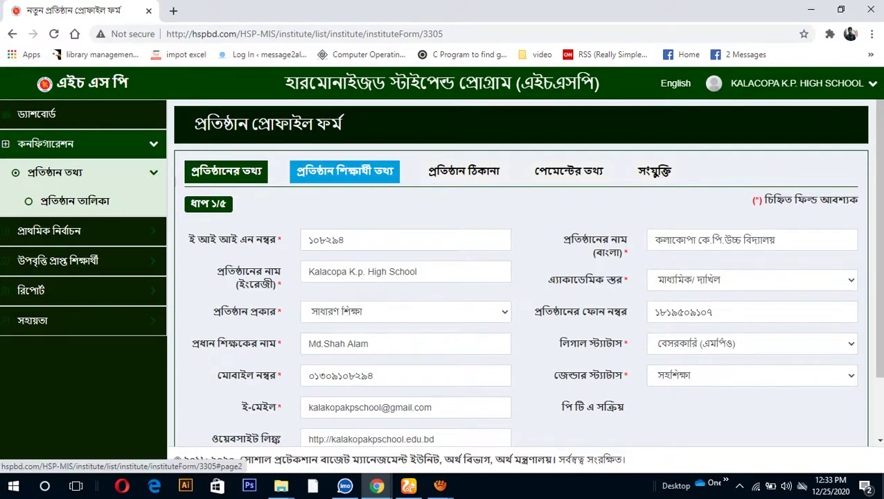
{"action": "left_click", "coordinate": [344, 171]}
{"action": "scroll", "coordinate": [344, 171], "scroll_direction": "down", "scroll_amount": 3}
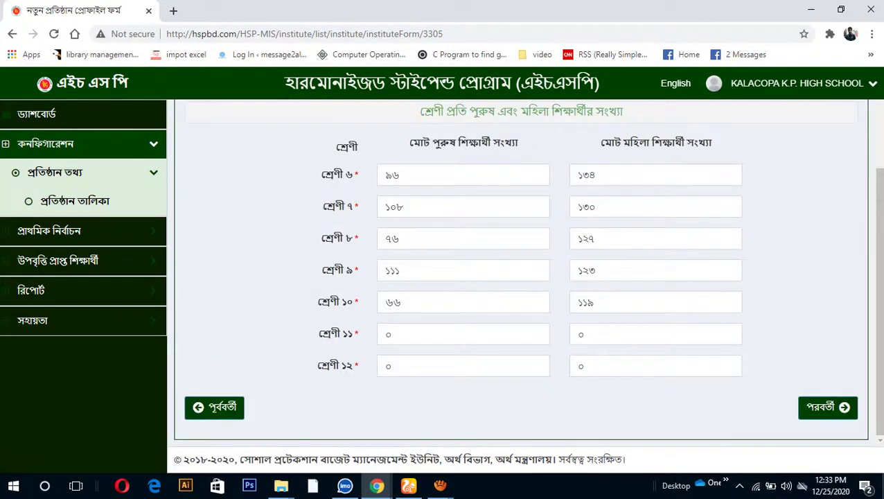
{"action": "scroll", "coordinate": [526, 270], "scroll_direction": "up", "scroll_amount": 3}
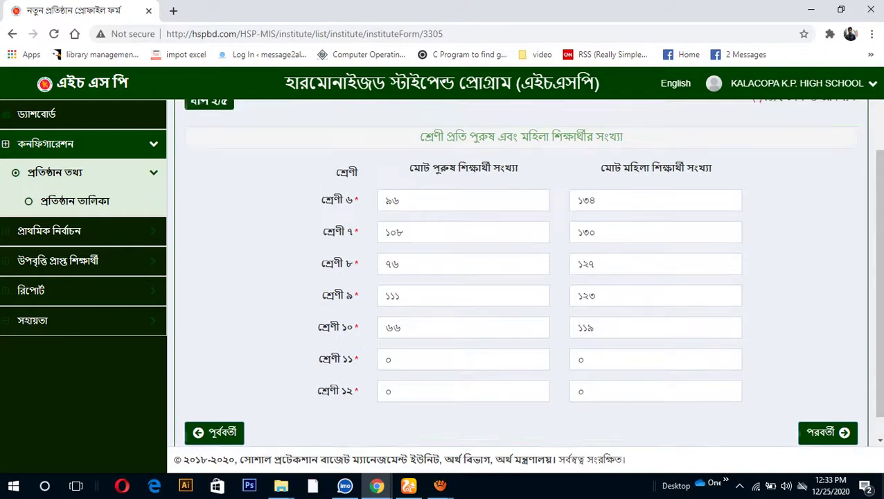
{"action": "scroll", "coordinate": [526, 270], "scroll_direction": "down", "scroll_amount": 3}
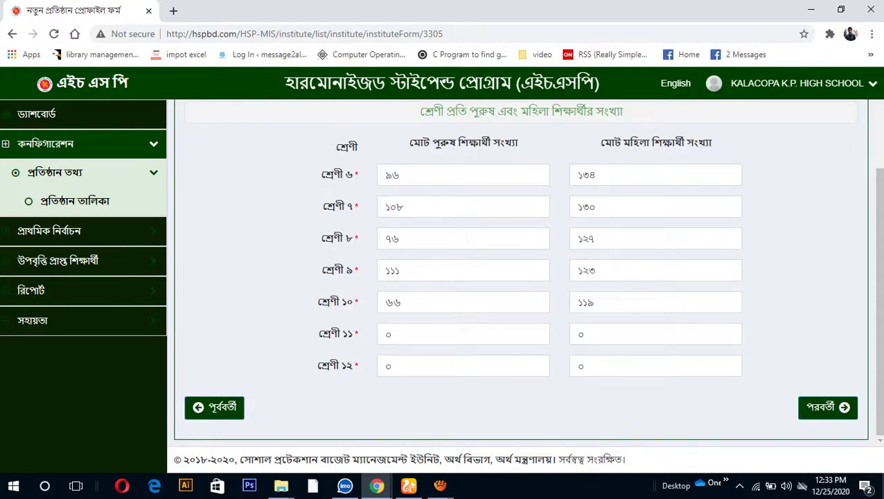
{"action": "scroll", "coordinate": [463, 208], "scroll_direction": "up", "scroll_amount": 3}
- Check the address, Agrani Bank payment and attachment tabs, then save the profile
{"action": "left_click", "coordinate": [463, 171]}
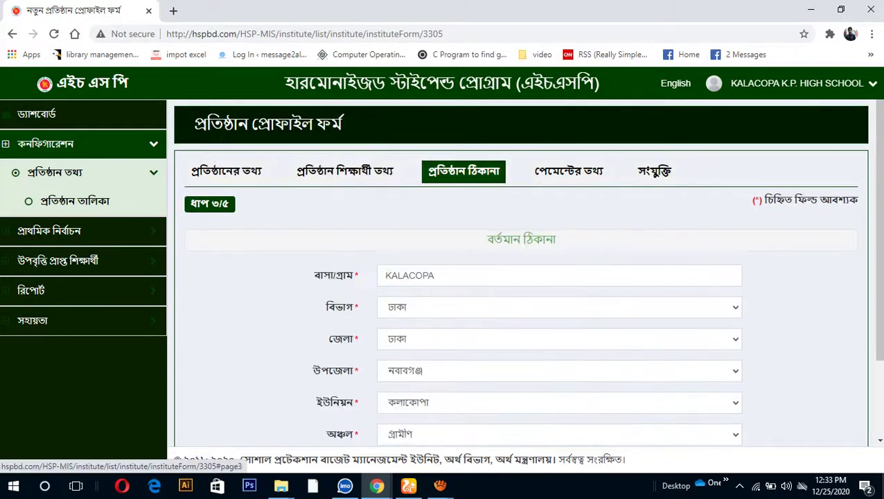
{"action": "scroll", "coordinate": [464, 208], "scroll_direction": "down", "scroll_amount": 3}
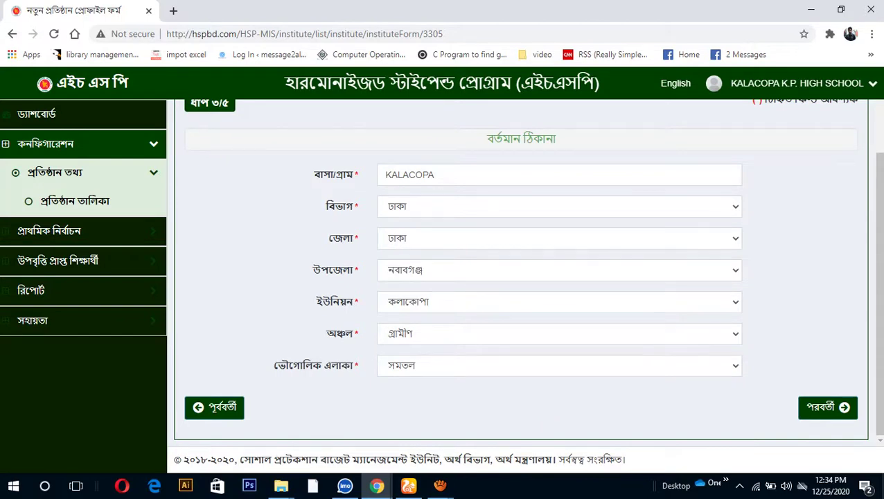
{"action": "scroll", "coordinate": [527, 277], "scroll_direction": "up", "scroll_amount": 2}
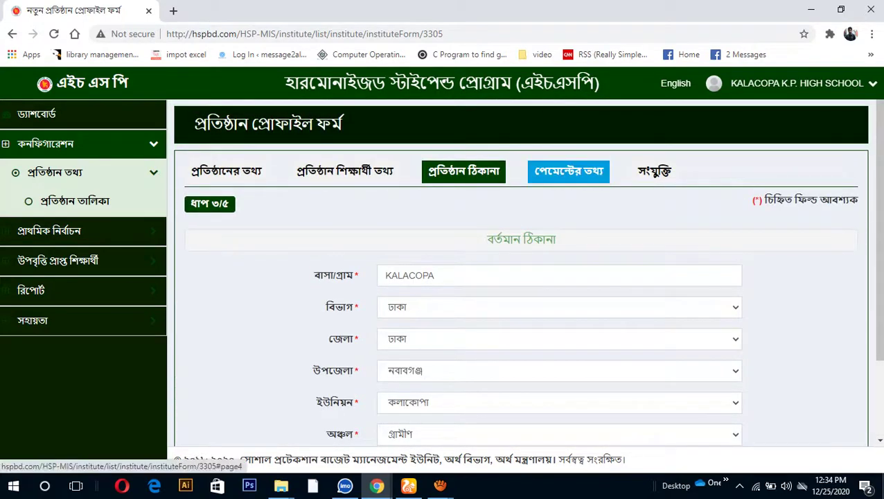
{"action": "left_click", "coordinate": [568, 171]}
{"action": "scroll", "coordinate": [526, 277], "scroll_direction": "down", "scroll_amount": 2}
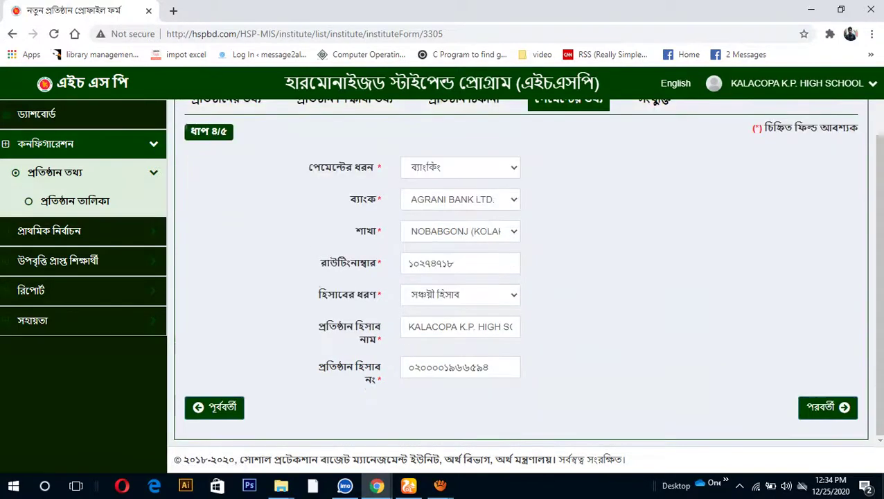
{"action": "scroll", "coordinate": [527, 277], "scroll_direction": "up", "scroll_amount": 2}
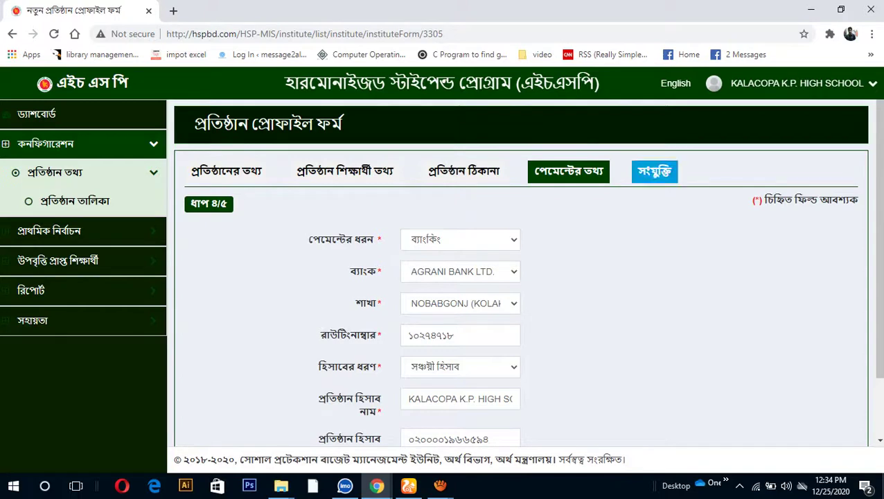
{"action": "left_click", "coordinate": [653, 170]}
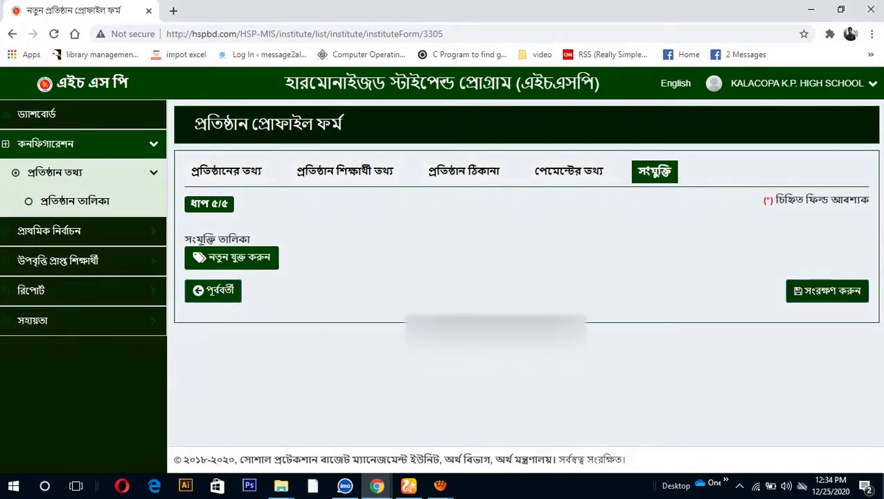
{"action": "left_click", "coordinate": [568, 170]}
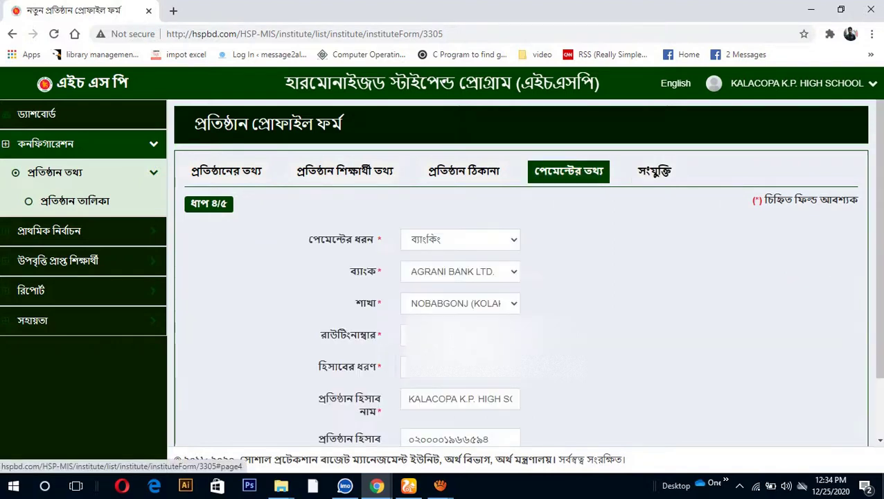
{"action": "scroll", "coordinate": [568, 170], "scroll_direction": "down", "scroll_amount": 2}
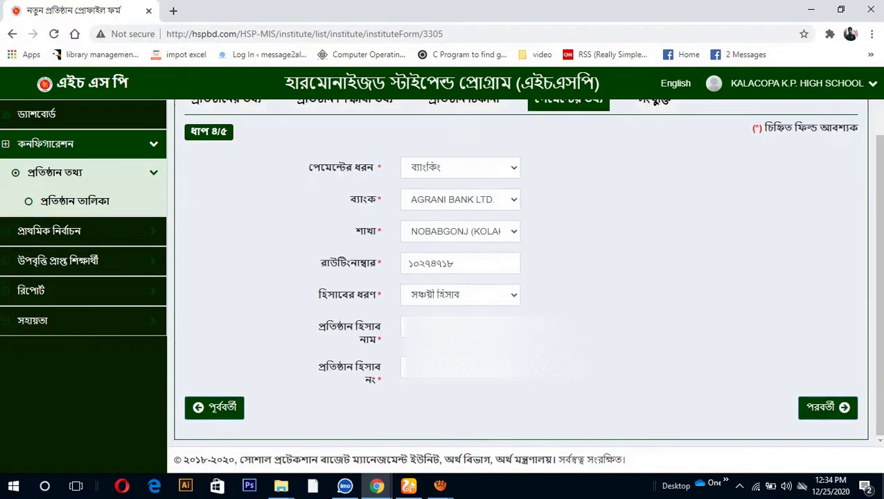
{"action": "scroll", "coordinate": [624, 208], "scroll_direction": "up", "scroll_amount": 2}
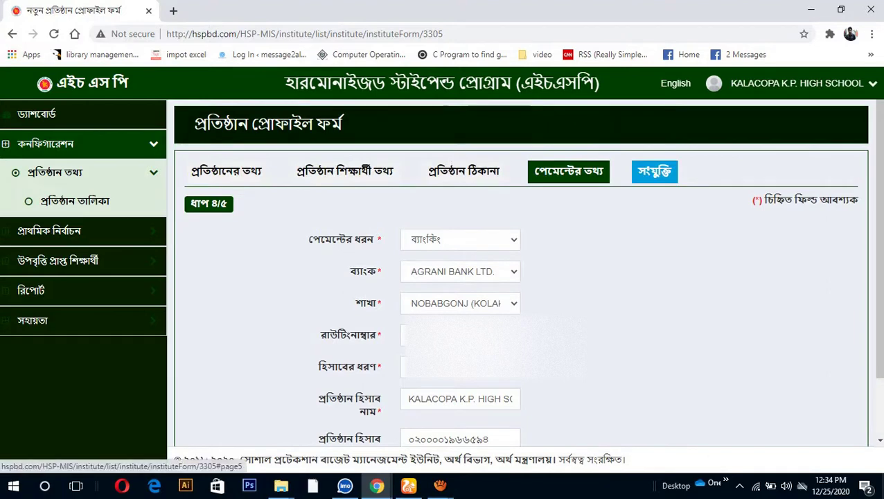
{"action": "left_click", "coordinate": [654, 171]}
{"action": "left_click", "coordinate": [827, 291]}
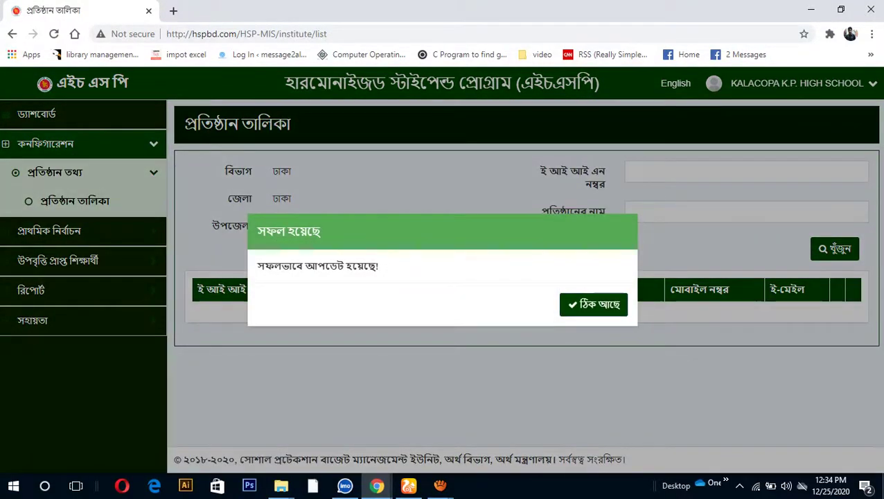
- Dismiss the update success message and expand the প্রাথমিক নির্বাচন menu
{"action": "left_click", "coordinate": [593, 304]}
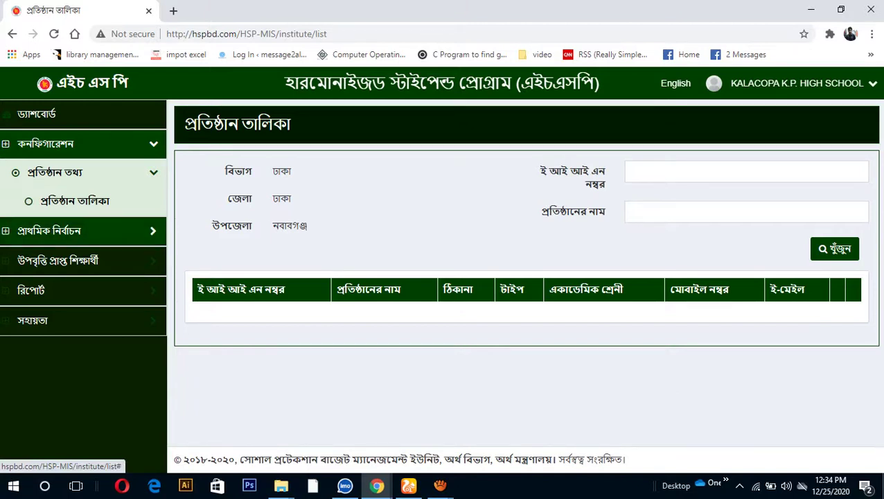
{"action": "left_click", "coordinate": [83, 231]}
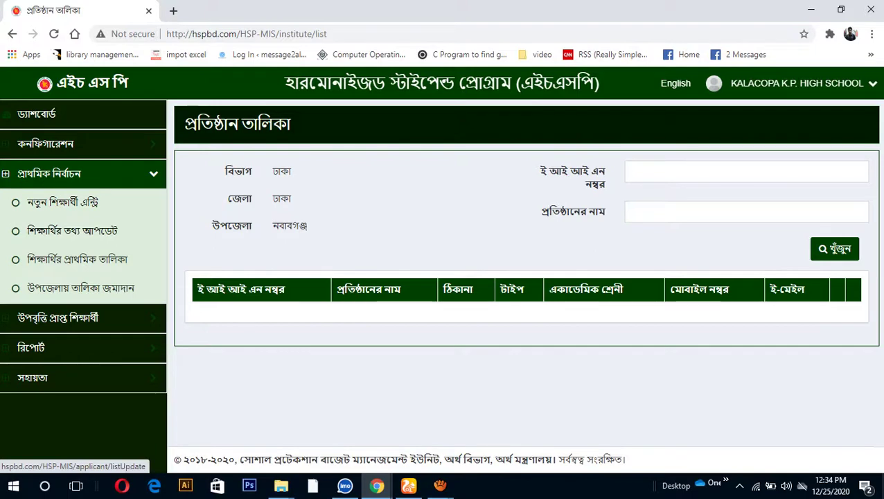
- In শিক্ষার্থীর তথ্য আপডেট, search fiscal year ২০১৯-২০ with the class filter left unselected
{"action": "left_click", "coordinate": [72, 230]}
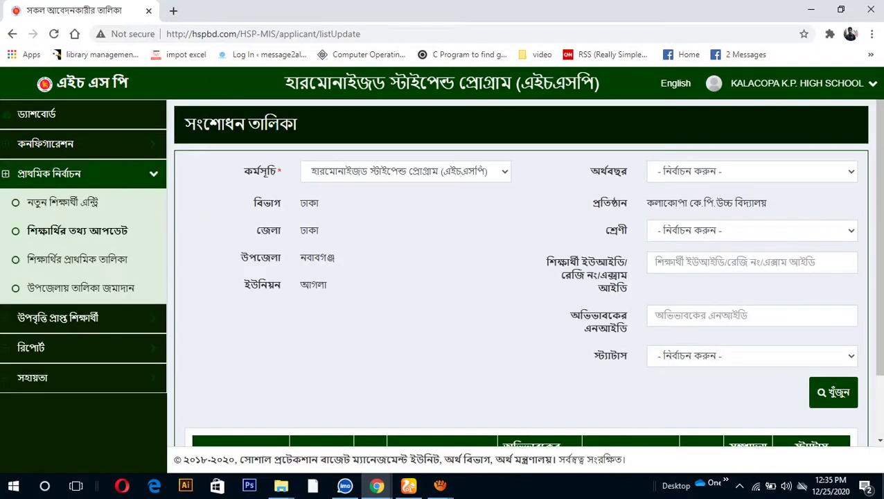
{"action": "scroll", "coordinate": [527, 277], "scroll_direction": "down", "scroll_amount": 1}
{"action": "scroll", "coordinate": [527, 277], "scroll_direction": "up", "scroll_amount": 1}
{"action": "left_click_drag", "start_coordinate": [300, 225], "coordinate": [327, 288]}
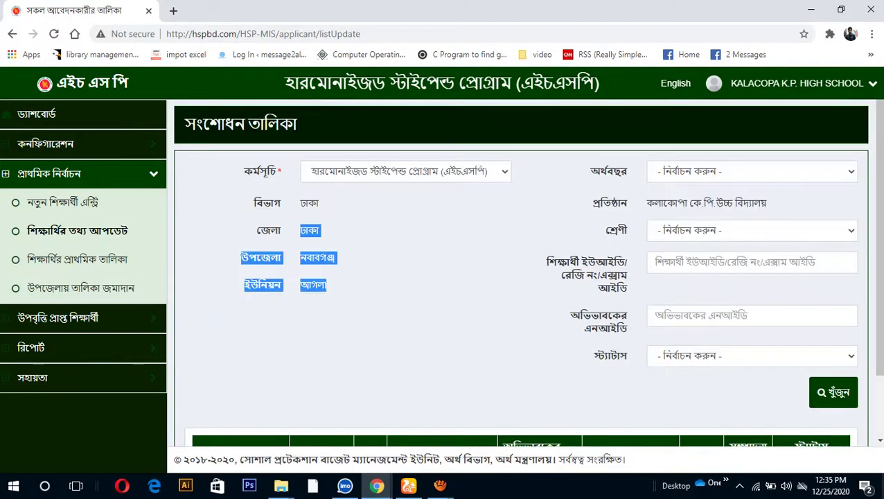
{"action": "left_click", "coordinate": [752, 171]}
{"action": "left_click", "coordinate": [676, 202]}
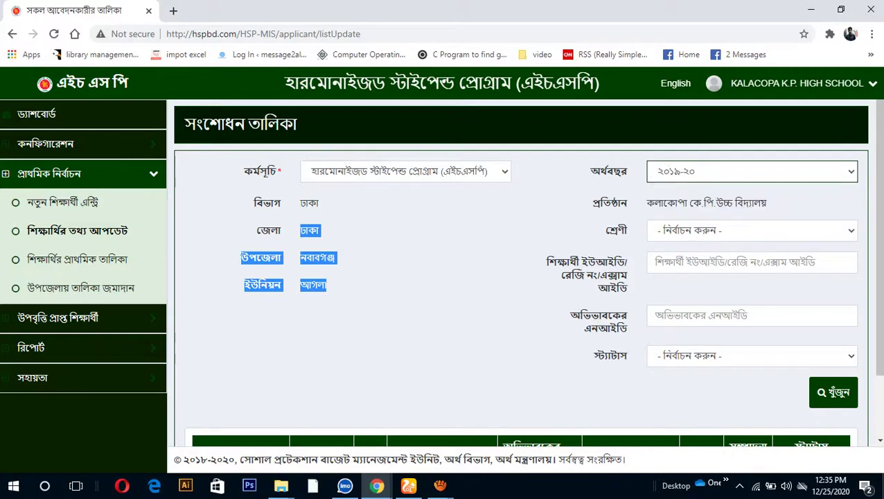
{"action": "left_click", "coordinate": [751, 230]}
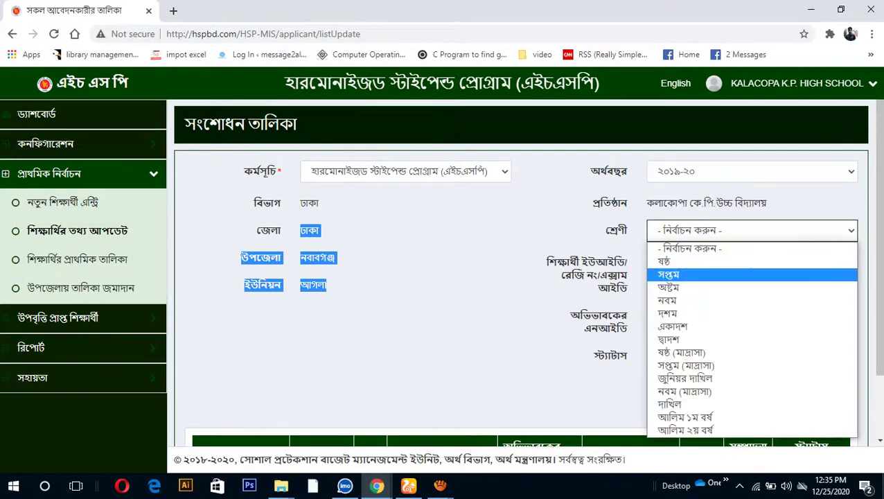
{"action": "left_click", "coordinate": [692, 261]}
{"action": "scroll", "coordinate": [527, 277], "scroll_direction": "down", "scroll_amount": 1}
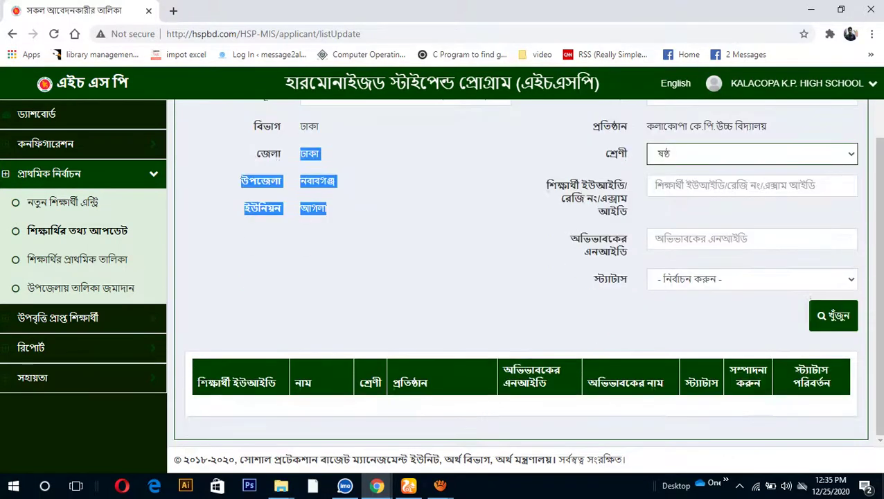
{"action": "scroll", "coordinate": [527, 277], "scroll_direction": "up", "scroll_amount": 1}
{"action": "left_click", "coordinate": [752, 230]}
{"action": "key", "text": "Up"}
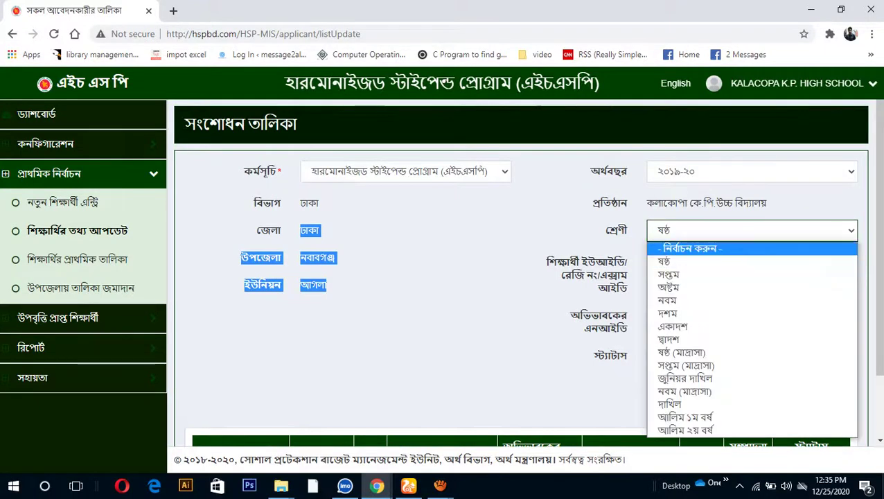
{"action": "key", "text": "Return"}
{"action": "scroll", "coordinate": [526, 277], "scroll_direction": "down", "scroll_amount": 1}
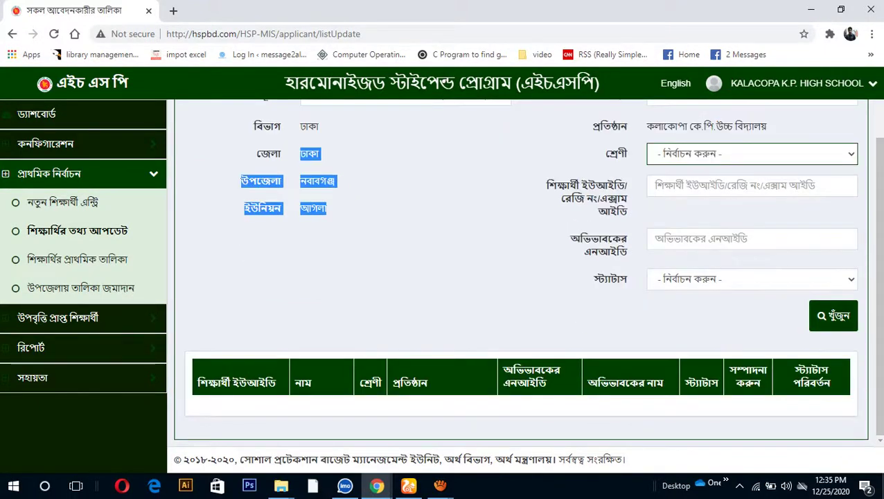
{"action": "left_click", "coordinate": [833, 315]}
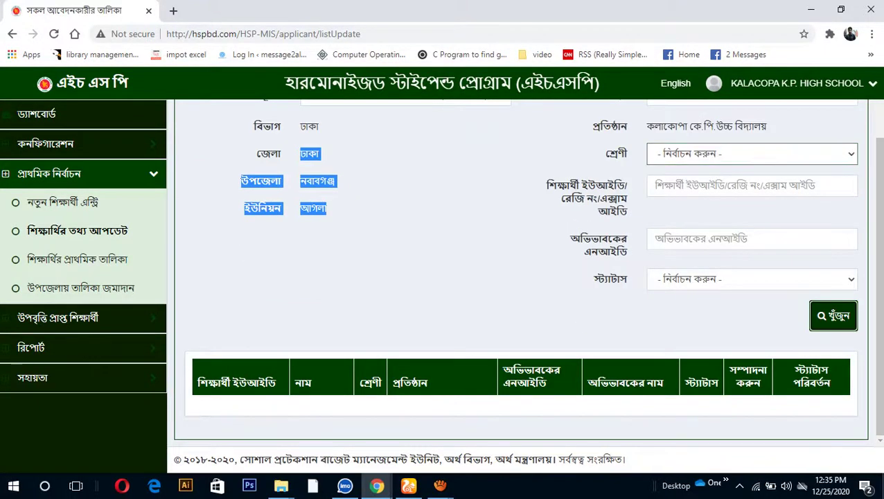
- Show all 72 results on one page with 100 entries per page
{"action": "scroll", "coordinate": [526, 277], "scroll_direction": "down", "scroll_amount": 2}
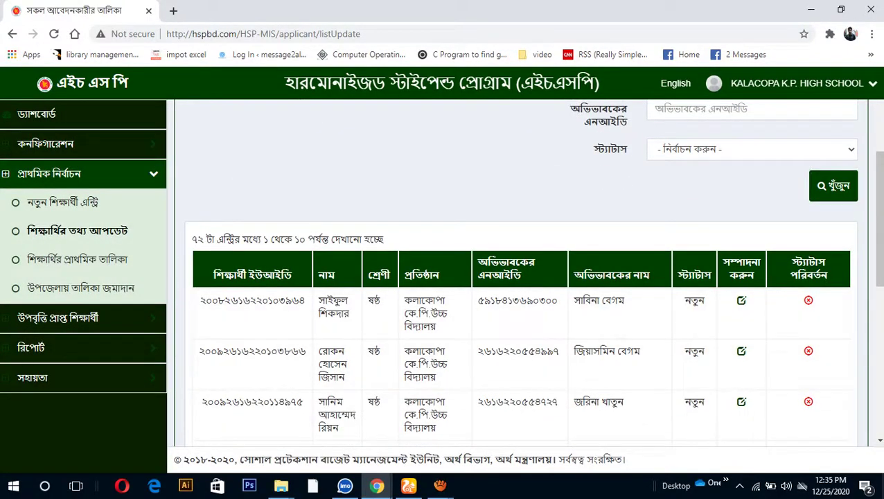
{"action": "left_click_drag", "start_coordinate": [191, 239], "coordinate": [206, 239]}
{"action": "scroll", "coordinate": [520, 312], "scroll_direction": "down", "scroll_amount": 6}
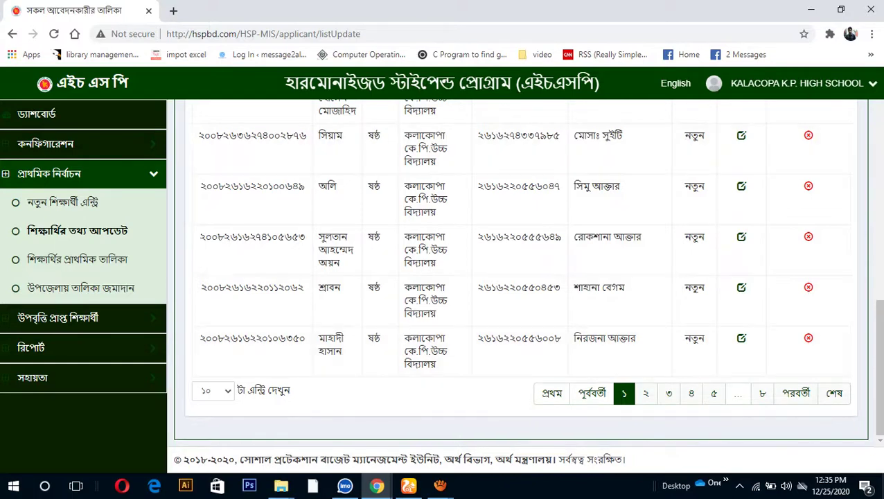
{"action": "left_click", "coordinate": [213, 391]}
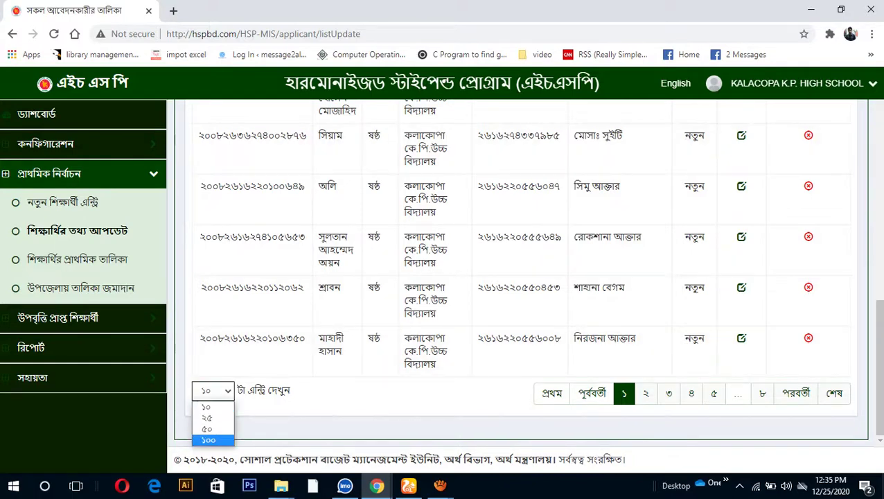
{"action": "left_click", "coordinate": [208, 439]}
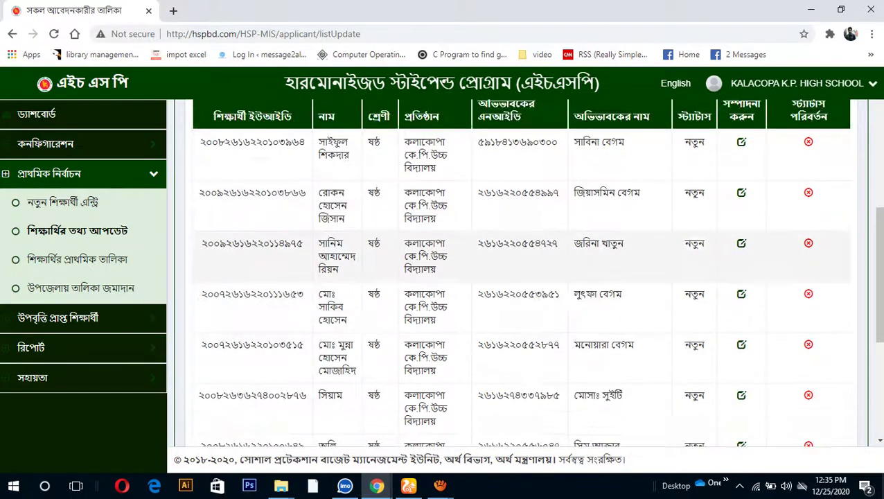
{"action": "scroll", "coordinate": [516, 277], "scroll_direction": "down", "scroll_amount": 5}
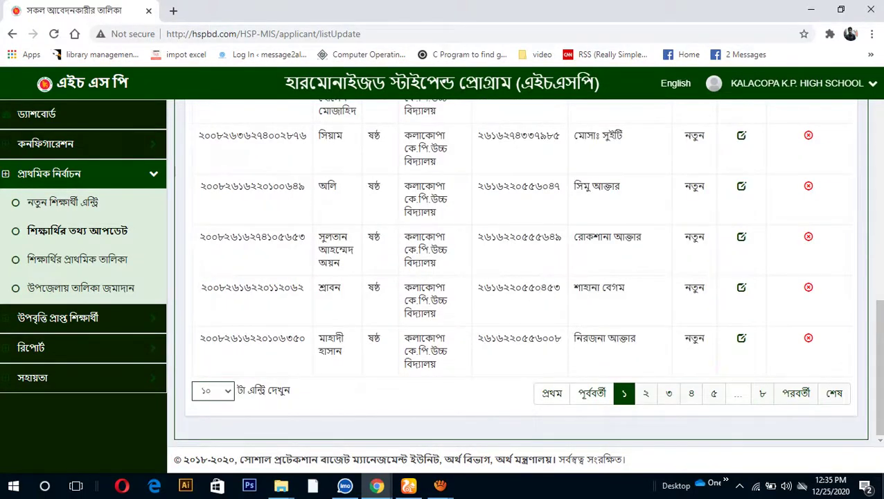
{"action": "left_click", "coordinate": [212, 391]}
{"action": "left_click", "coordinate": [208, 439]}
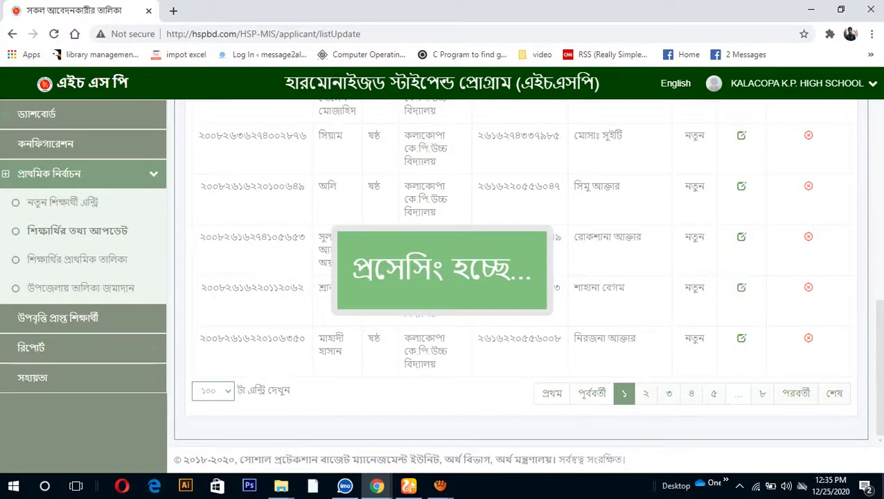
{"action": "scroll", "coordinate": [516, 277], "scroll_direction": "down", "scroll_amount": 5}
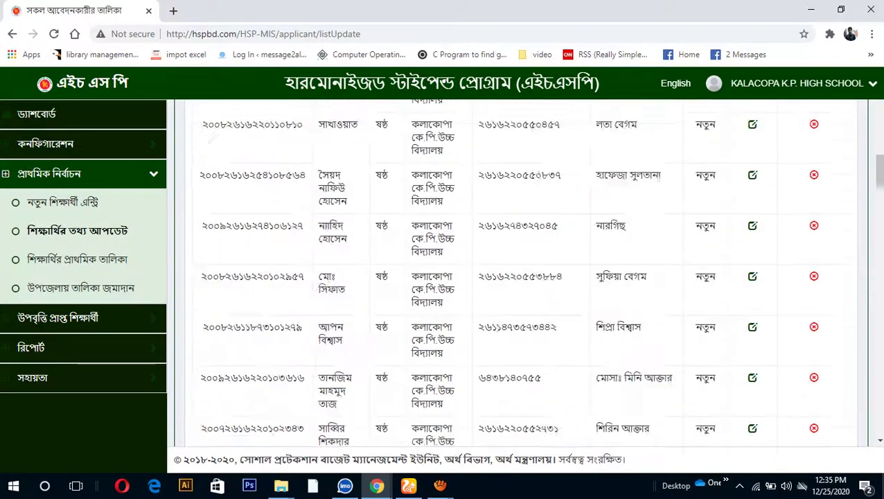
{"action": "scroll", "coordinate": [516, 277], "scroll_direction": "down", "scroll_amount": 3}
{"action": "scroll", "coordinate": [516, 277], "scroll_direction": "down", "scroll_amount": 3}
{"action": "scroll", "coordinate": [516, 277], "scroll_direction": "down", "scroll_amount": 3}
{"action": "scroll", "coordinate": [516, 277], "scroll_direction": "down", "scroll_amount": 3}
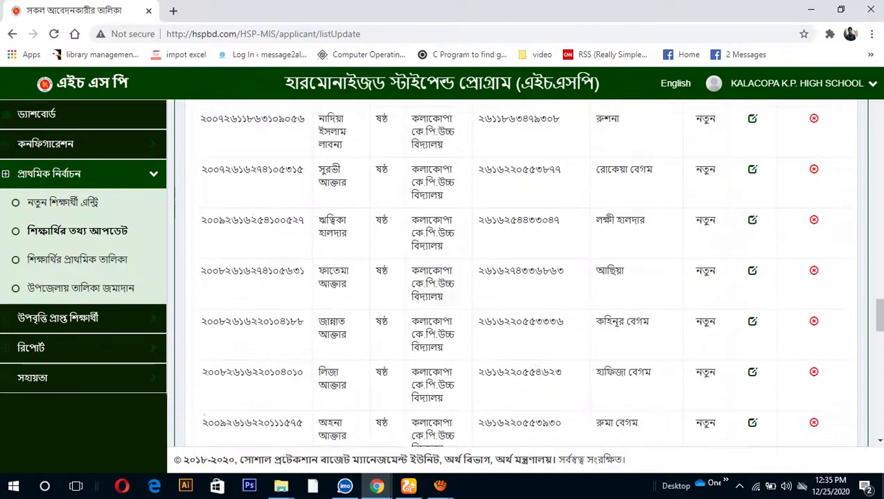
{"action": "scroll", "coordinate": [516, 277], "scroll_direction": "up", "scroll_amount": 10}
{"action": "scroll", "coordinate": [516, 277], "scroll_direction": "up", "scroll_amount": 10}
{"action": "scroll", "coordinate": [516, 277], "scroll_direction": "up", "scroll_amount": 5}
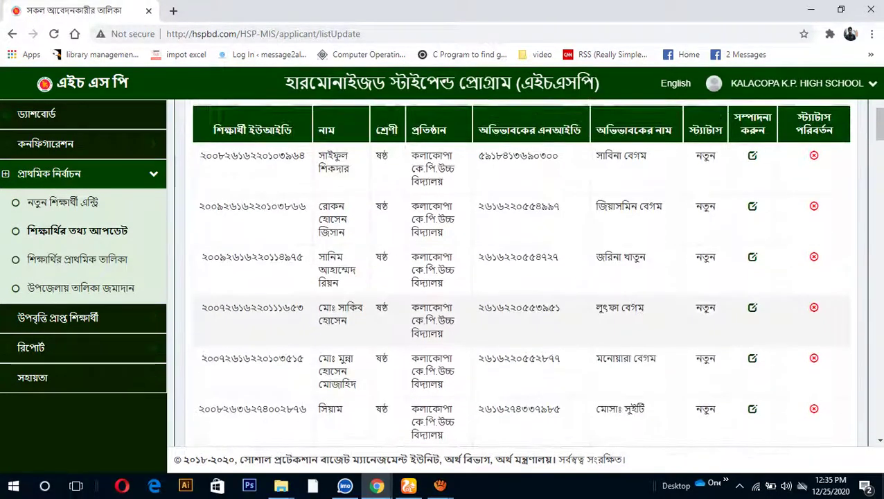
{"action": "scroll", "coordinate": [516, 277], "scroll_direction": "up", "scroll_amount": 3}
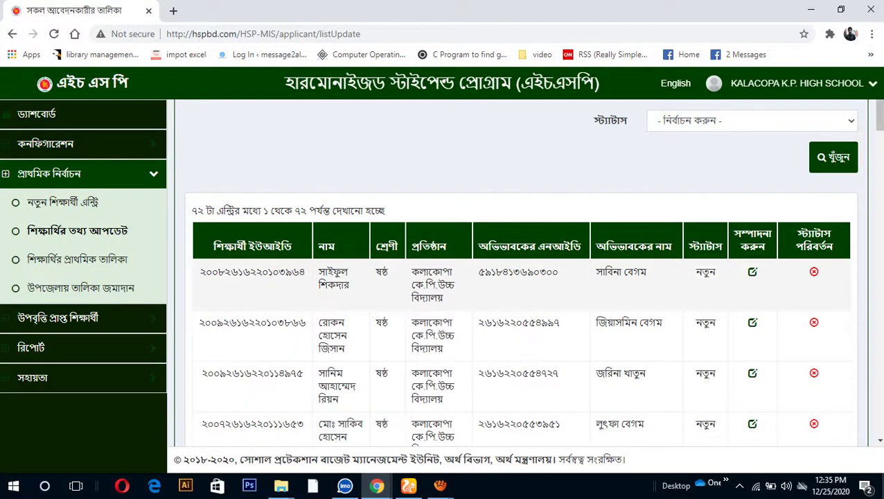
- Review the student list and open the first student's record for editing
{"action": "left_click_drag", "start_coordinate": [558, 272], "coordinate": [478, 272]}
{"action": "scroll", "coordinate": [525, 272], "scroll_direction": "down", "scroll_amount": 2}
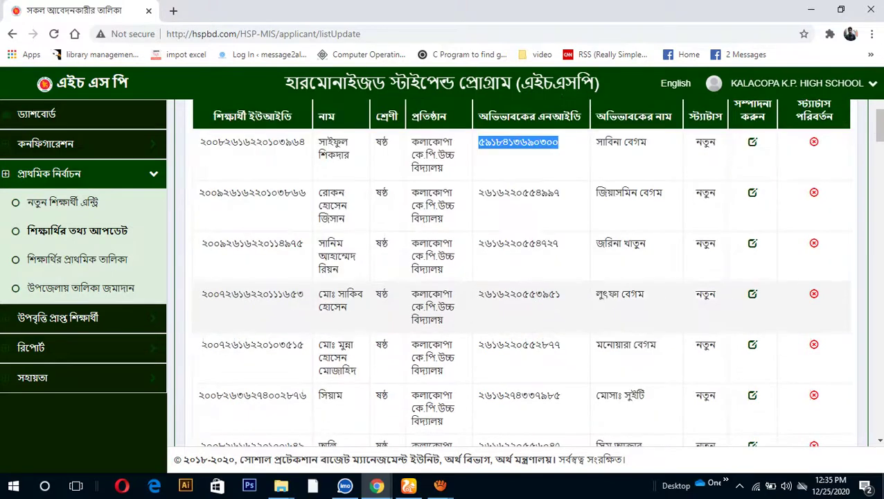
{"action": "scroll", "coordinate": [525, 272], "scroll_direction": "down", "scroll_amount": 4}
{"action": "scroll", "coordinate": [525, 272], "scroll_direction": "down", "scroll_amount": 4}
{"action": "scroll", "coordinate": [525, 273], "scroll_direction": "down", "scroll_amount": 4}
{"action": "scroll", "coordinate": [525, 272], "scroll_direction": "down", "scroll_amount": 4}
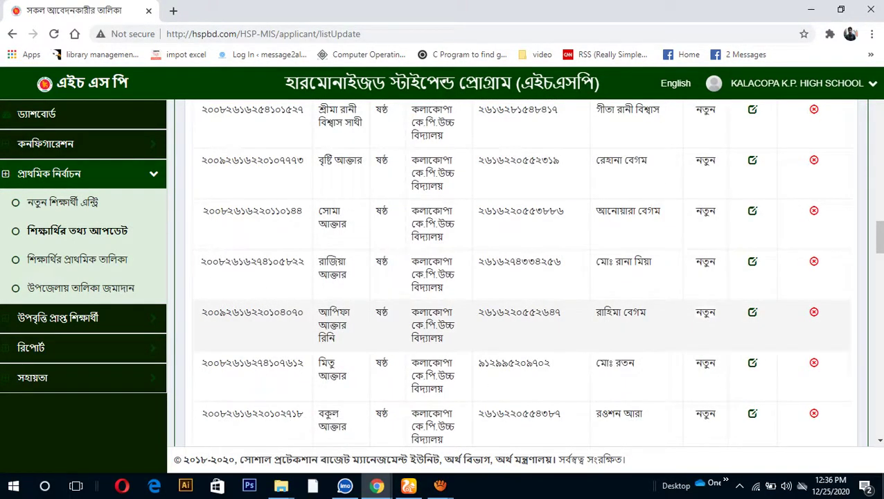
{"action": "scroll", "coordinate": [525, 326], "scroll_direction": "up", "scroll_amount": 2}
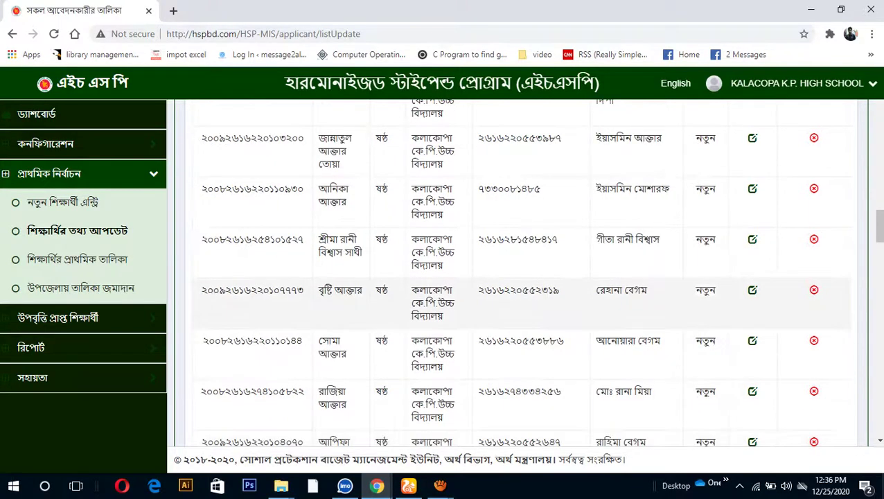
{"action": "scroll", "coordinate": [525, 325], "scroll_direction": "up", "scroll_amount": 2}
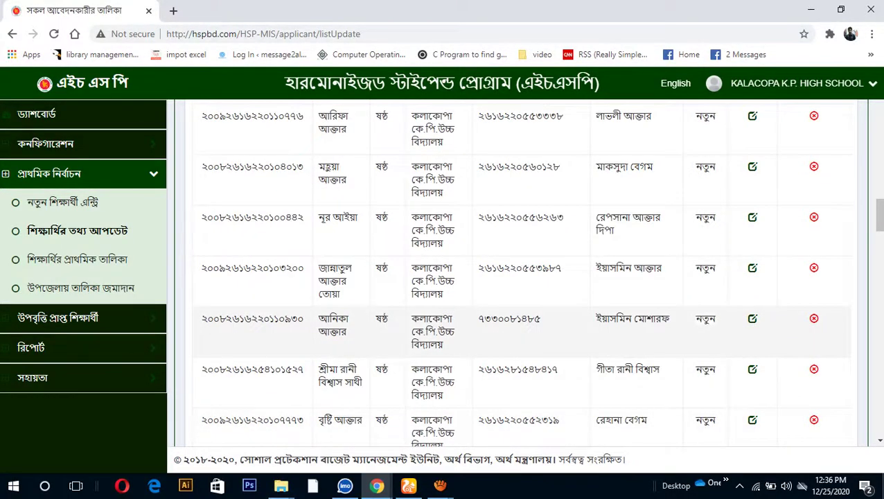
{"action": "scroll", "coordinate": [525, 272], "scroll_direction": "down", "scroll_amount": 5}
{"action": "scroll", "coordinate": [525, 272], "scroll_direction": "down", "scroll_amount": 4}
{"action": "scroll", "coordinate": [525, 272], "scroll_direction": "up", "scroll_amount": 1}
{"action": "scroll", "coordinate": [525, 272], "scroll_direction": "up", "scroll_amount": 3}
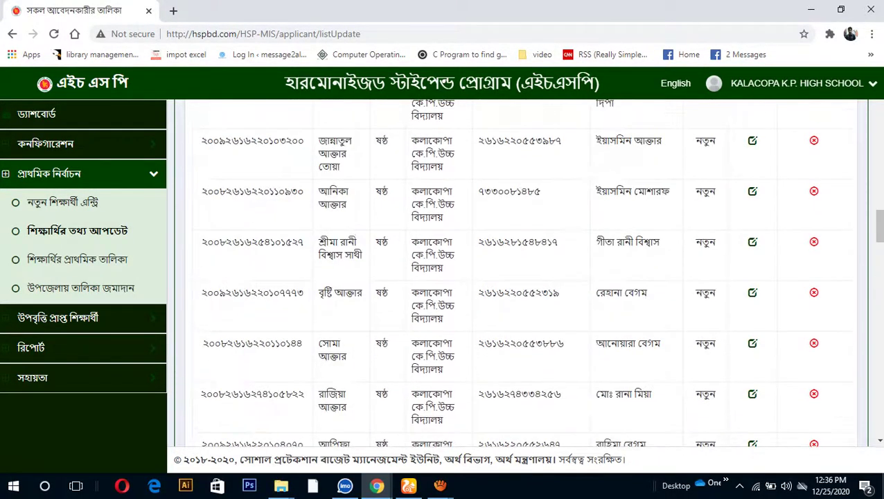
{"action": "scroll", "coordinate": [525, 272], "scroll_direction": "up", "scroll_amount": 3}
{"action": "scroll", "coordinate": [525, 272], "scroll_direction": "up", "scroll_amount": 1}
{"action": "scroll", "coordinate": [525, 273], "scroll_direction": "up", "scroll_amount": 3}
{"action": "scroll", "coordinate": [525, 273], "scroll_direction": "up", "scroll_amount": 3}
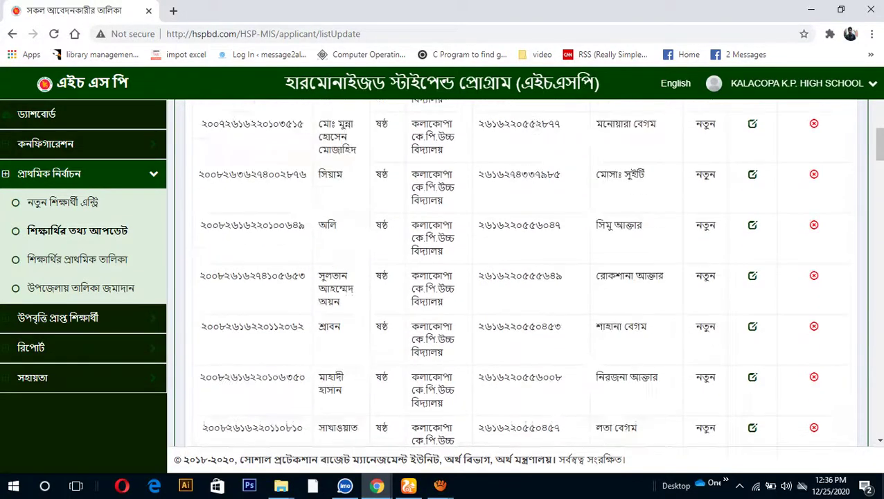
{"action": "scroll", "coordinate": [525, 272], "scroll_direction": "up", "scroll_amount": 3}
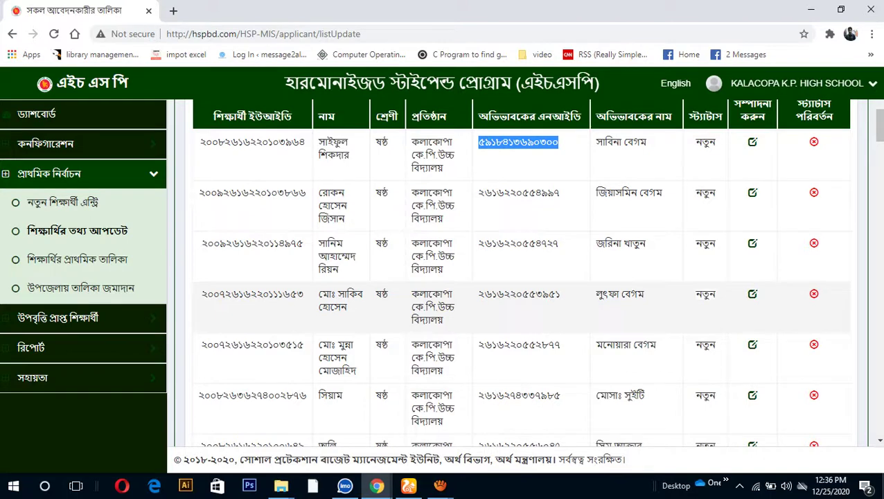
{"action": "scroll", "coordinate": [525, 272], "scroll_direction": "up", "scroll_amount": 2}
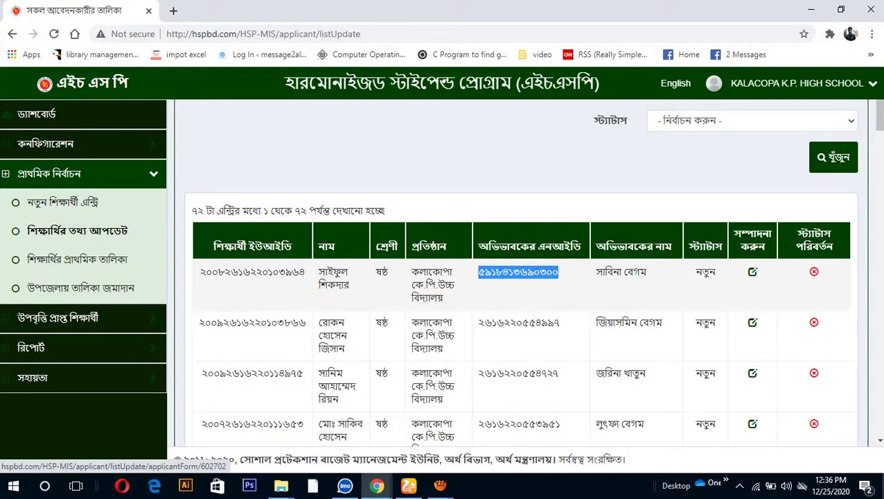
{"action": "left_click", "coordinate": [752, 271]}
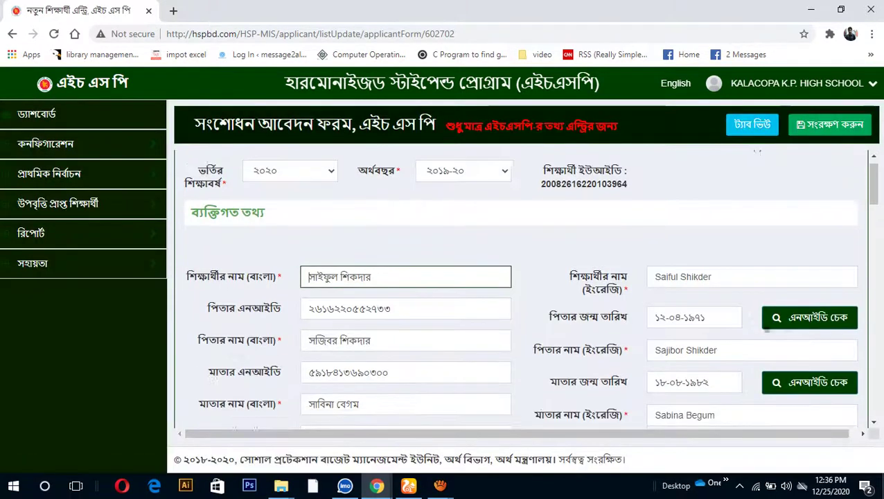
- Review the student's form and re-validate the guardian NID field, triggering its numbers-only warning
{"action": "scroll", "coordinate": [519, 291], "scroll_direction": "down", "scroll_amount": 2}
{"action": "scroll", "coordinate": [519, 291], "scroll_direction": "down", "scroll_amount": 5}
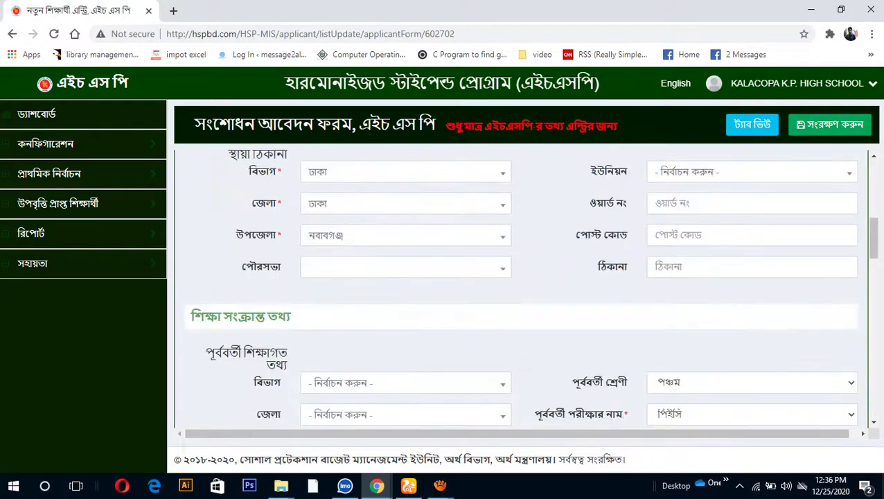
{"action": "scroll", "coordinate": [520, 291], "scroll_direction": "down", "scroll_amount": 1}
{"action": "scroll", "coordinate": [520, 291], "scroll_direction": "down", "scroll_amount": 3}
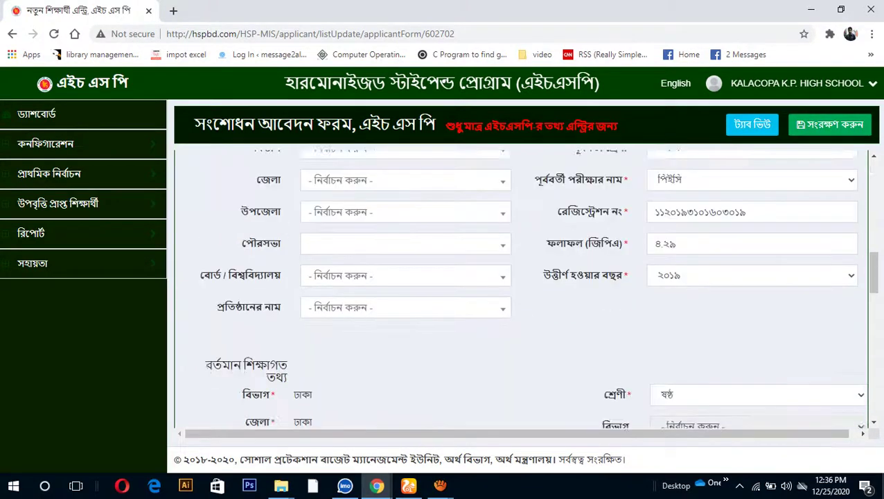
{"action": "scroll", "coordinate": [520, 291], "scroll_direction": "up", "scroll_amount": 3}
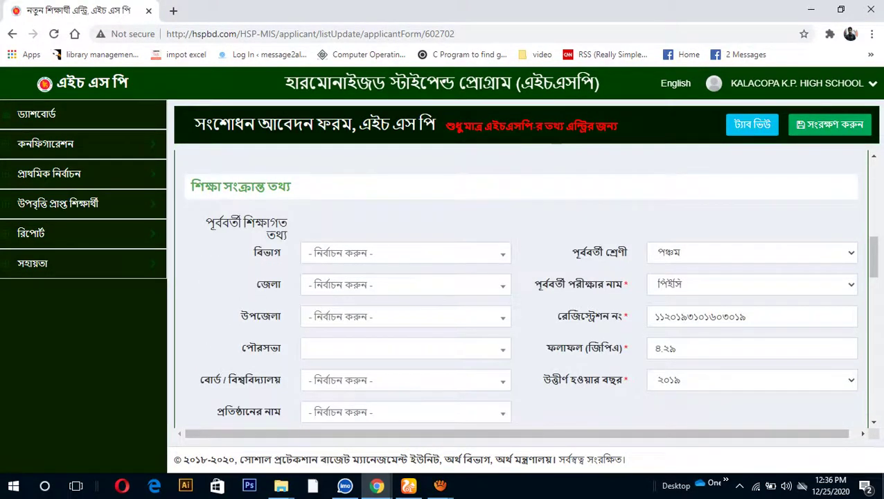
{"action": "scroll", "coordinate": [519, 291], "scroll_direction": "down", "scroll_amount": 5}
{"action": "scroll", "coordinate": [519, 291], "scroll_direction": "down", "scroll_amount": 4}
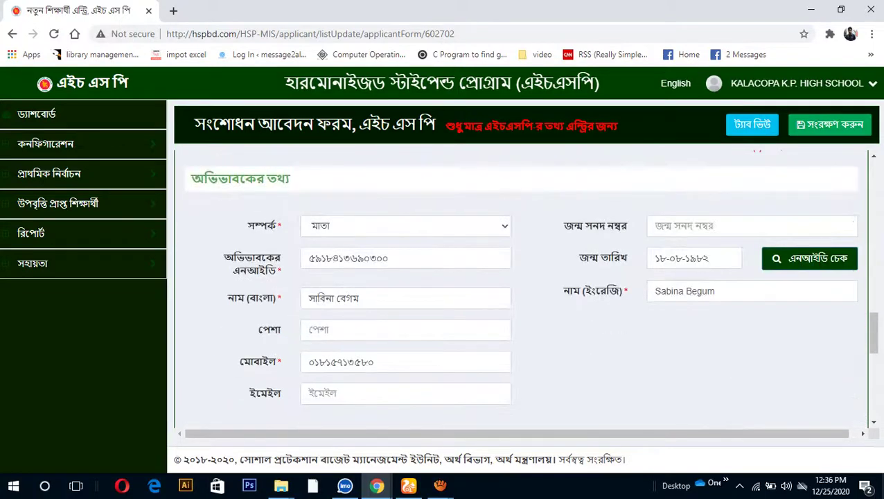
{"action": "double_click", "coordinate": [388, 258]}
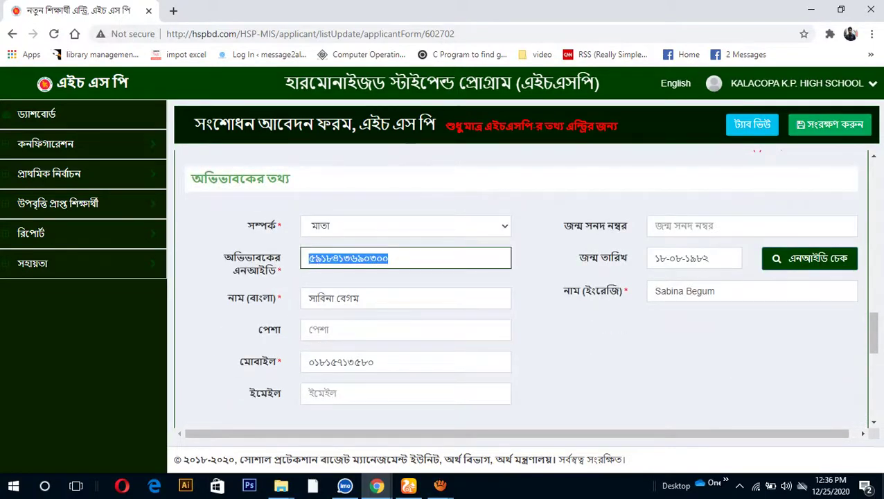
{"action": "key", "text": "Tab"}
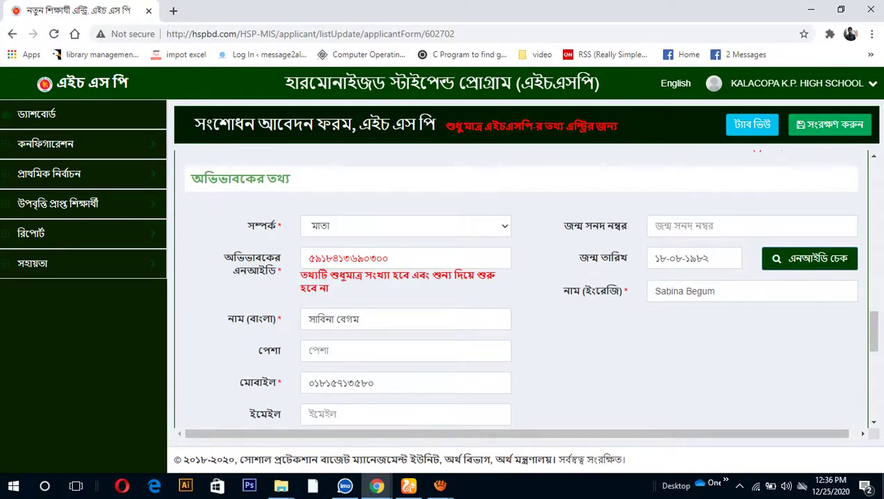
{"action": "scroll", "coordinate": [519, 291], "scroll_direction": "down", "scroll_amount": 4}
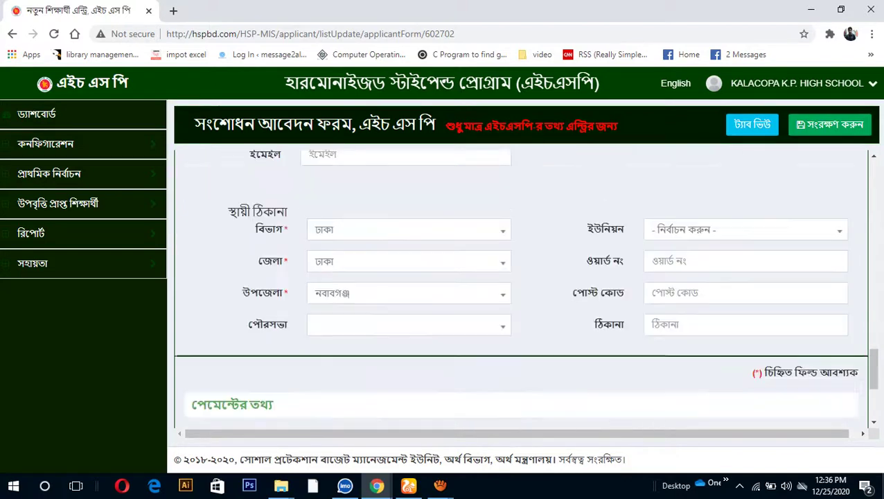
{"action": "scroll", "coordinate": [519, 291], "scroll_direction": "down", "scroll_amount": 3}
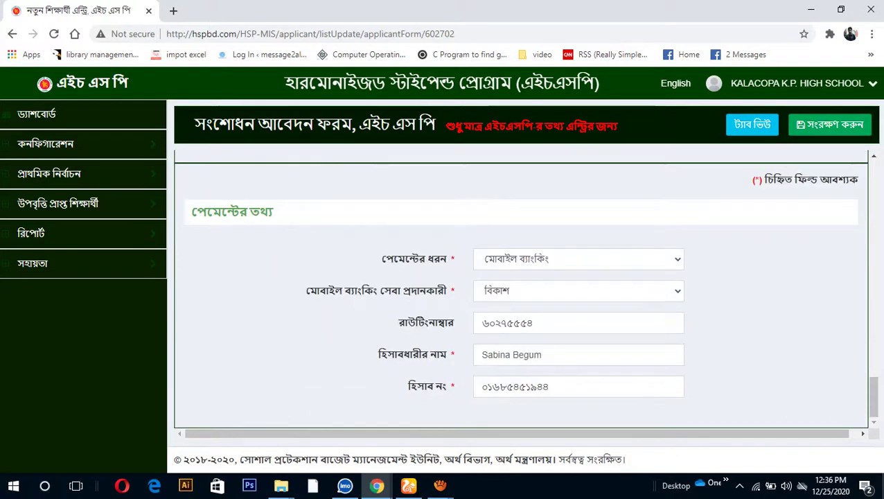
{"action": "scroll", "coordinate": [520, 291], "scroll_direction": "up", "scroll_amount": 5}
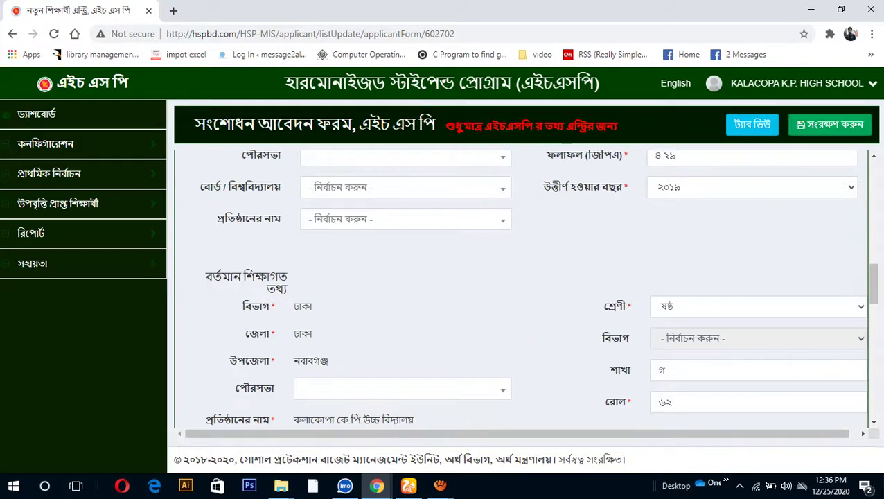
{"action": "scroll", "coordinate": [519, 291], "scroll_direction": "up", "scroll_amount": 4}
{"action": "scroll", "coordinate": [519, 291], "scroll_direction": "up", "scroll_amount": 3}
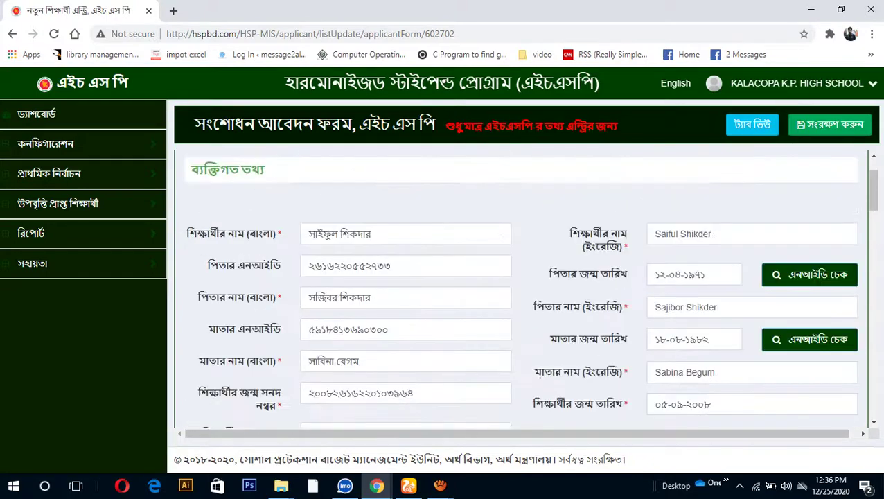
{"action": "scroll", "coordinate": [519, 291], "scroll_direction": "up", "scroll_amount": 2}
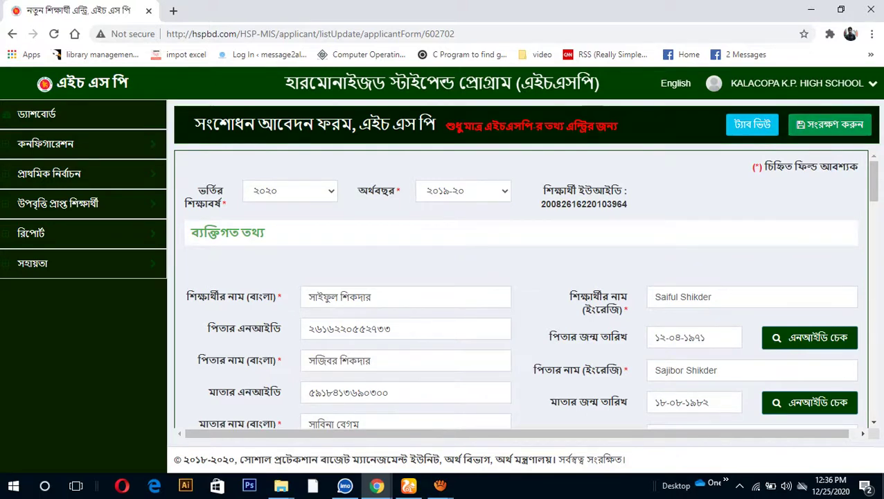
- Try saving with সংরক্ষণ করুন, dismiss the mandatory-fields alert, and inspect the flagged parent NID fields
{"action": "left_click", "coordinate": [829, 123]}
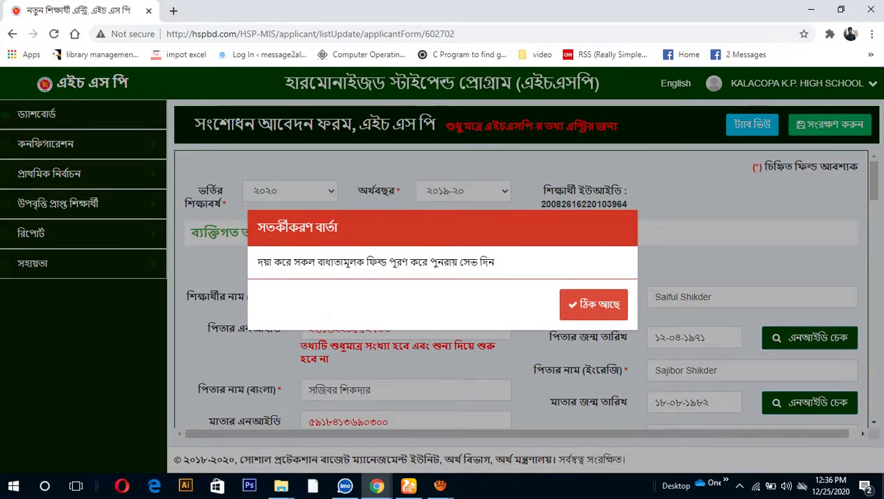
{"action": "left_click", "coordinate": [593, 304]}
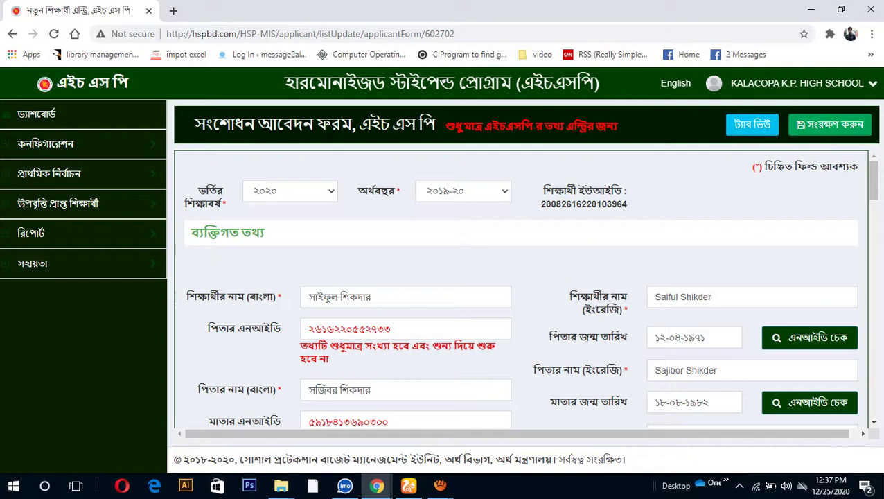
{"action": "scroll", "coordinate": [519, 291], "scroll_direction": "down", "scroll_amount": 2}
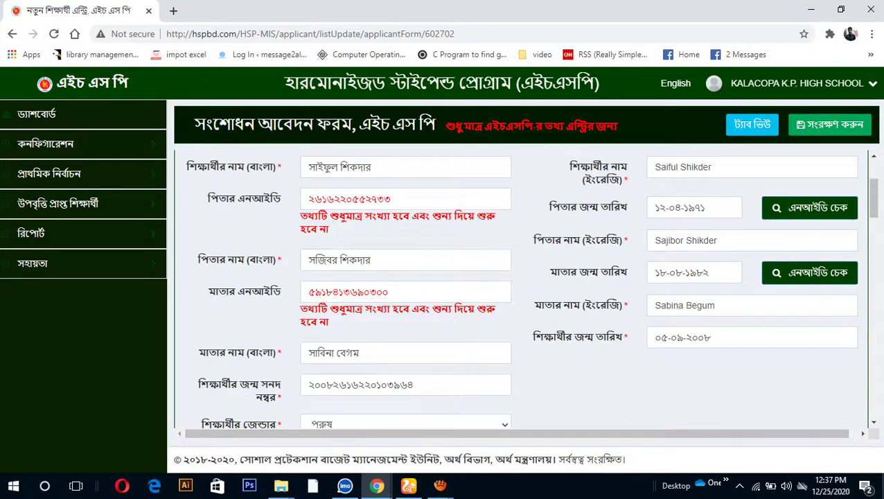
{"action": "scroll", "coordinate": [529, 288], "scroll_direction": "down", "scroll_amount": 2}
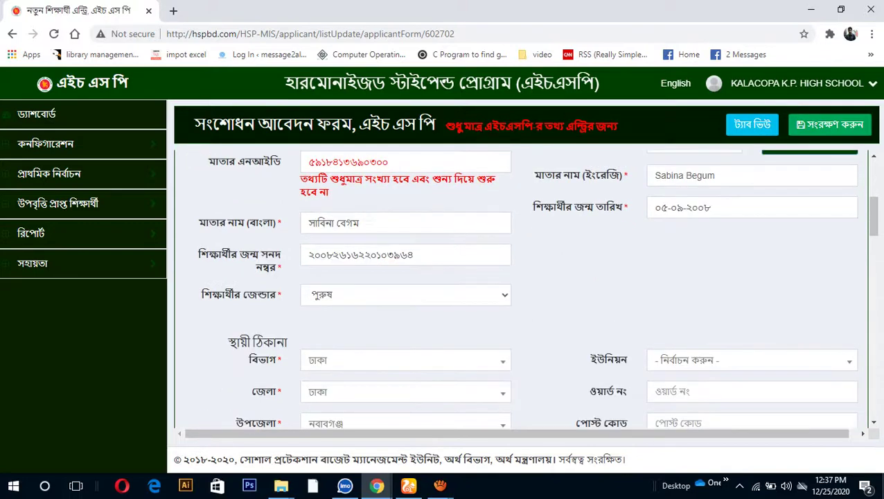
{"action": "scroll", "coordinate": [530, 289], "scroll_direction": "down", "scroll_amount": 4}
{"action": "scroll", "coordinate": [530, 288], "scroll_direction": "down", "scroll_amount": 3}
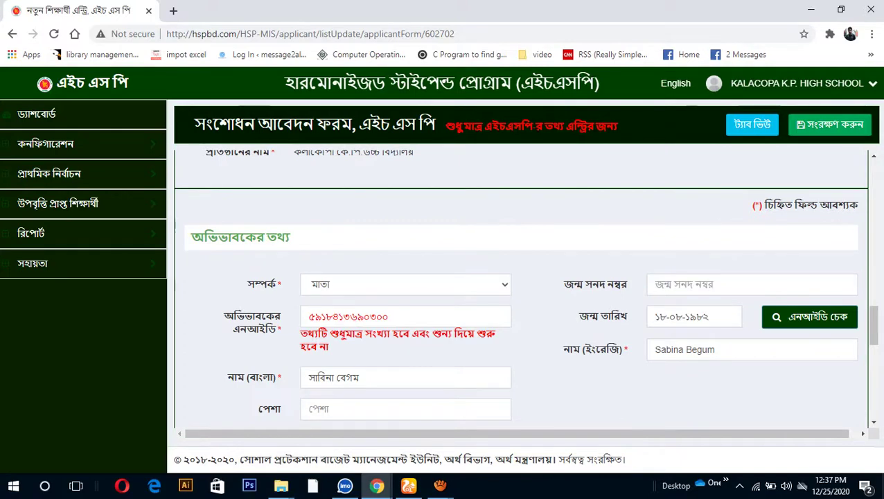
{"action": "scroll", "coordinate": [519, 287], "scroll_direction": "up", "scroll_amount": 10}
{"action": "scroll", "coordinate": [519, 287], "scroll_direction": "up", "scroll_amount": 5}
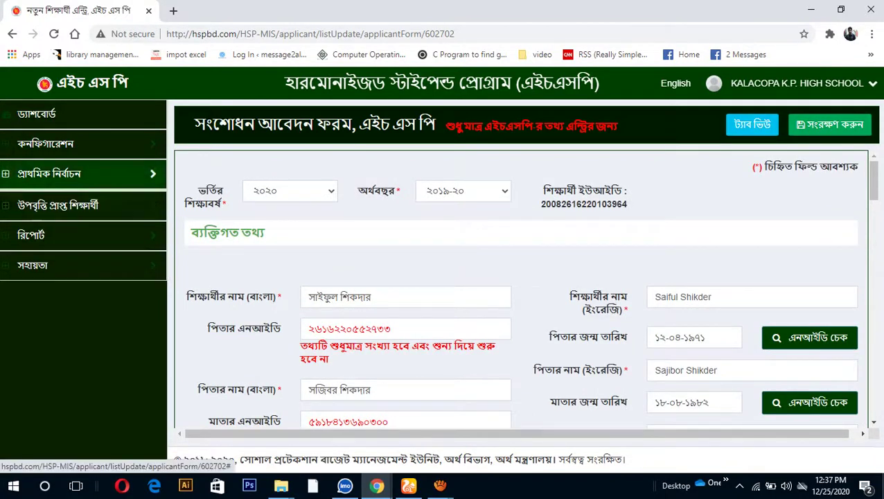
- Open শিক্ষার্থির প্রাথমিক তালিকা under প্রাথমিক নির্বাচন and scroll to its 72 entries
{"action": "left_click", "coordinate": [49, 173]}
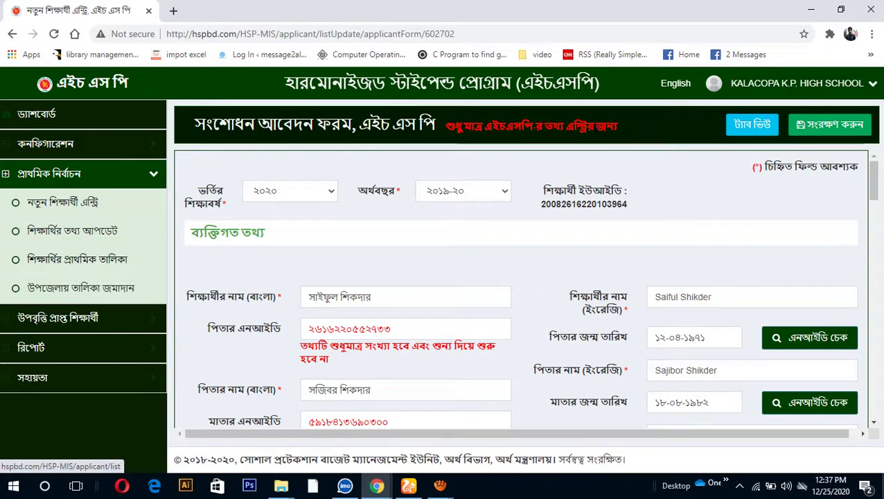
{"action": "left_click", "coordinate": [77, 259]}
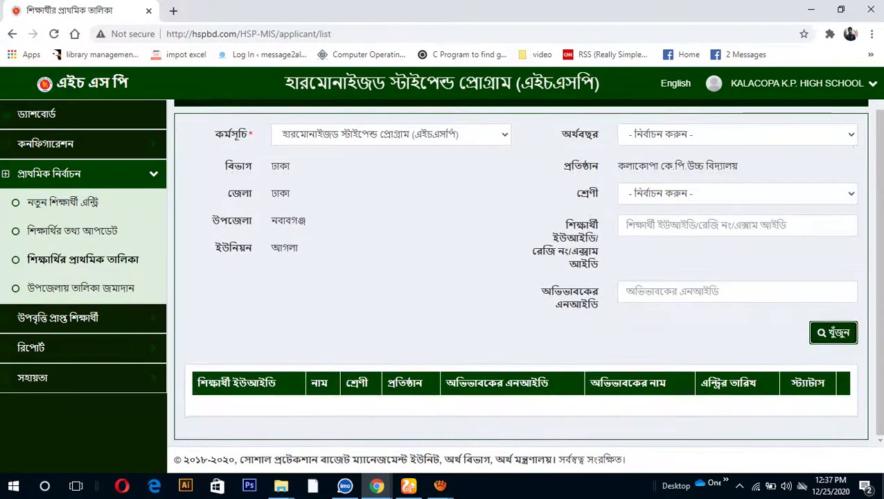
{"action": "scroll", "coordinate": [520, 277], "scroll_direction": "down", "scroll_amount": 3}
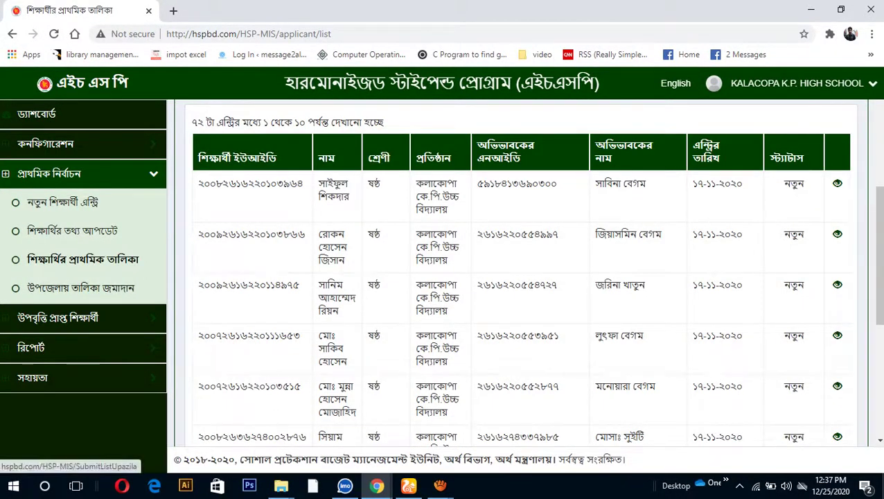
- Go to the উপজেলায় তালিকা জমাদান page and tick the select-all box for the students shown
{"action": "left_click", "coordinate": [80, 288]}
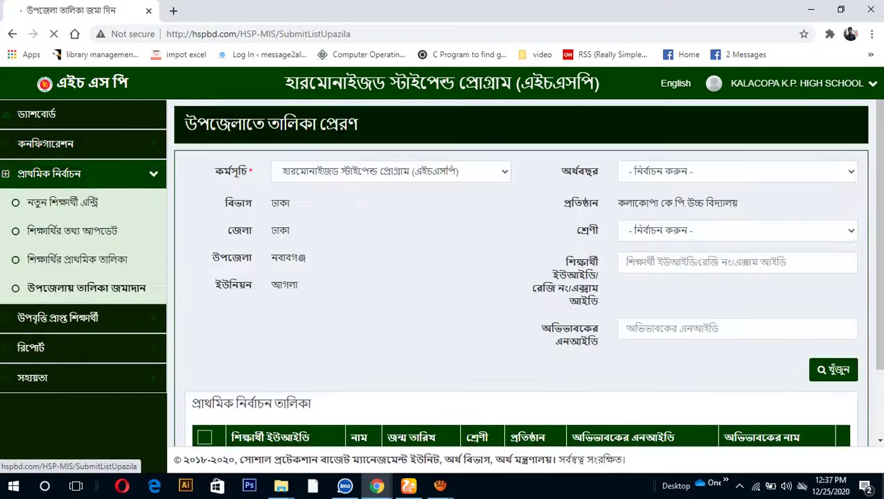
{"action": "scroll", "coordinate": [519, 277], "scroll_direction": "down", "scroll_amount": 2}
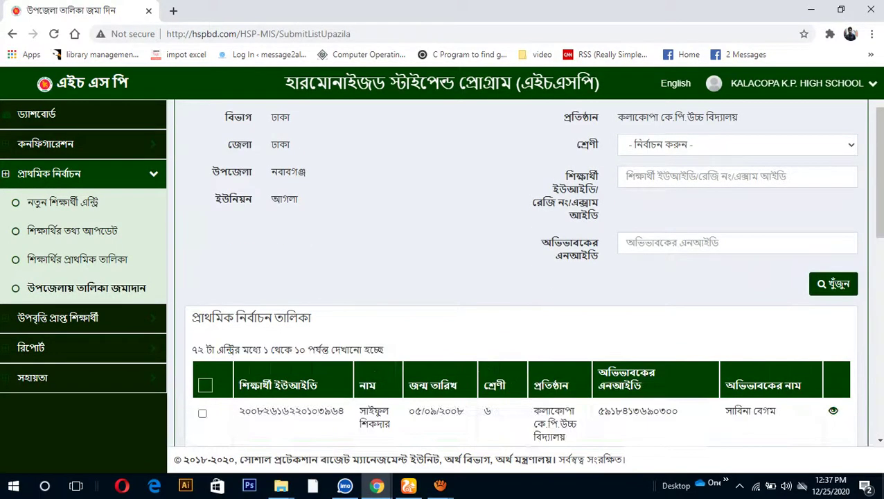
{"action": "scroll", "coordinate": [520, 277], "scroll_direction": "down", "scroll_amount": 4}
{"action": "scroll", "coordinate": [519, 277], "scroll_direction": "up", "scroll_amount": 3}
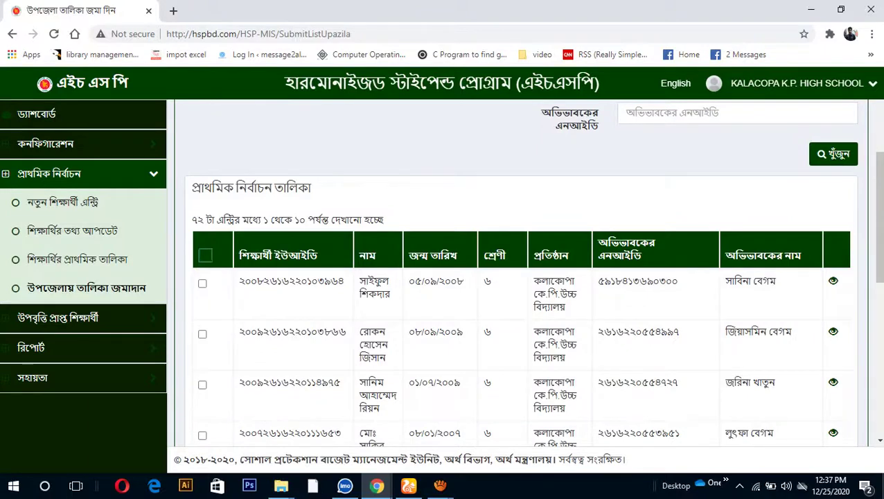
{"action": "left_click", "coordinate": [205, 255]}
{"action": "scroll", "coordinate": [519, 277], "scroll_direction": "down", "scroll_amount": 2}
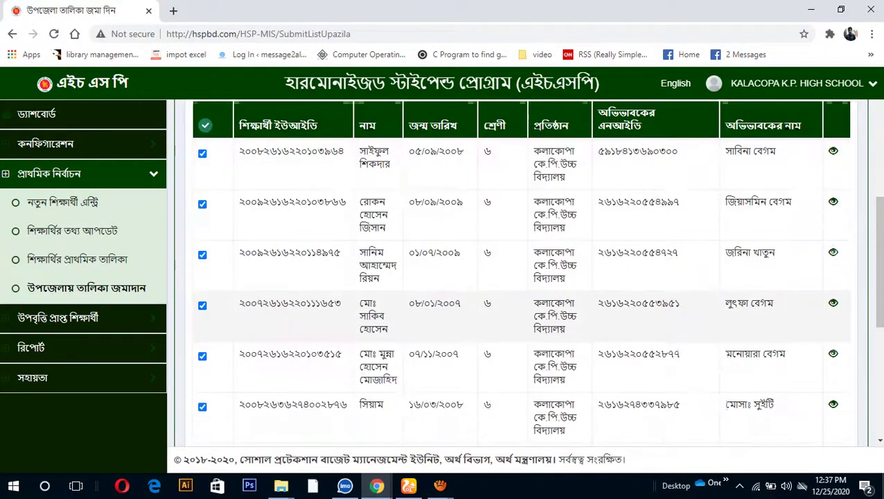
{"action": "scroll", "coordinate": [519, 277], "scroll_direction": "down", "scroll_amount": 5}
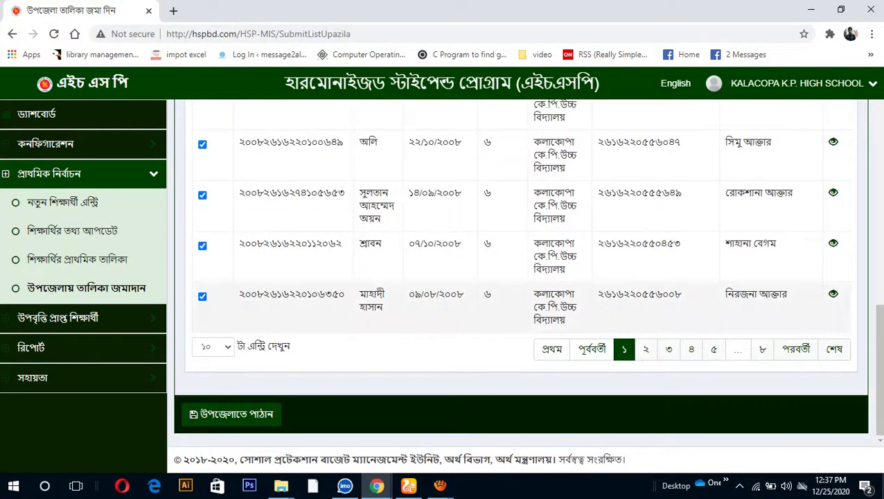
- Show 100 entries per page, select all 72 students, and verify every row is ticked
{"action": "left_click", "coordinate": [215, 347]}
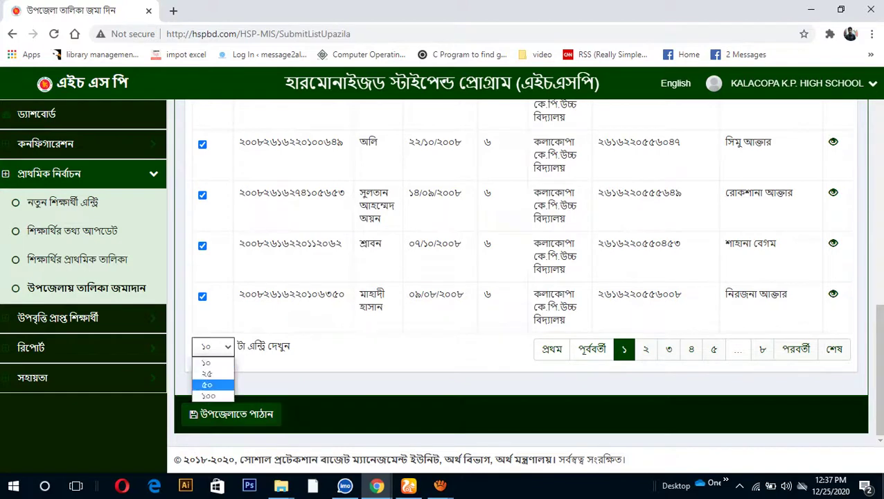
{"action": "left_click", "coordinate": [208, 396]}
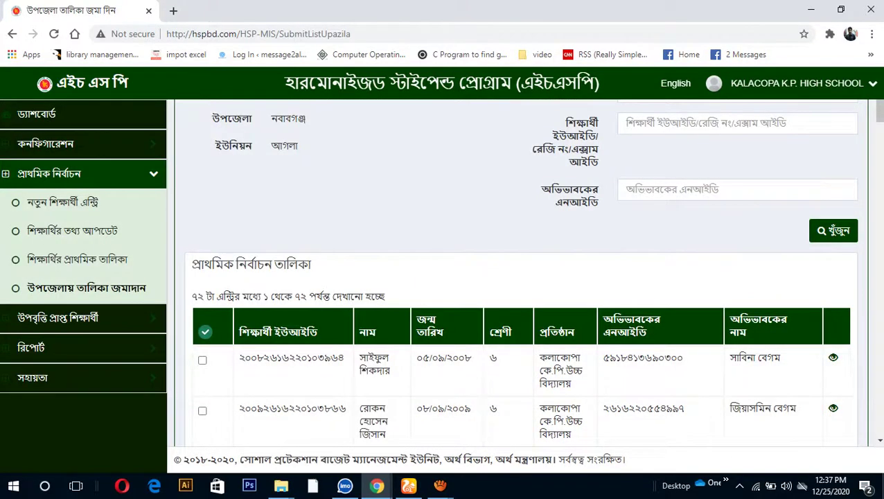
{"action": "left_click", "coordinate": [205, 332]}
{"action": "scroll", "coordinate": [205, 331], "scroll_direction": "down", "scroll_amount": 5}
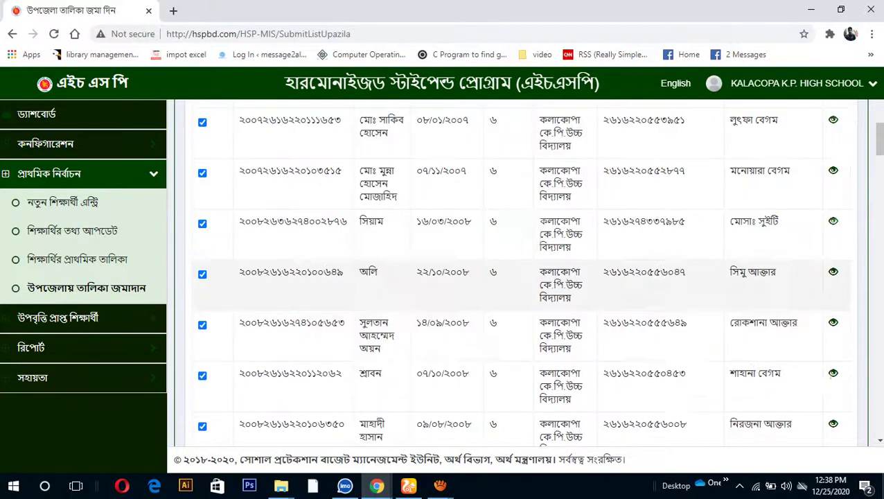
{"action": "scroll", "coordinate": [526, 273], "scroll_direction": "down", "scroll_amount": 10}
{"action": "scroll", "coordinate": [527, 273], "scroll_direction": "down", "scroll_amount": 10}
{"action": "scroll", "coordinate": [527, 273], "scroll_direction": "down", "scroll_amount": 10}
{"action": "scroll", "coordinate": [526, 273], "scroll_direction": "down", "scroll_amount": 10}
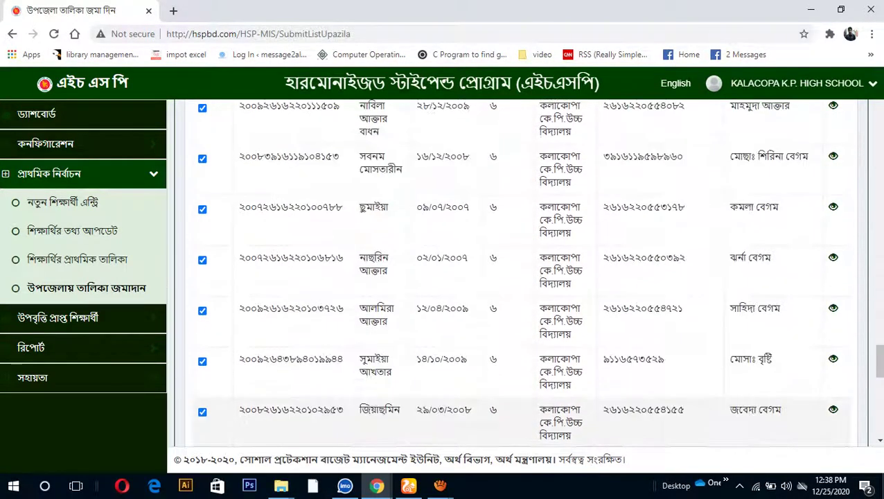
{"action": "scroll", "coordinate": [527, 273], "scroll_direction": "down", "scroll_amount": 5}
{"action": "scroll", "coordinate": [527, 273], "scroll_direction": "down", "scroll_amount": 5}
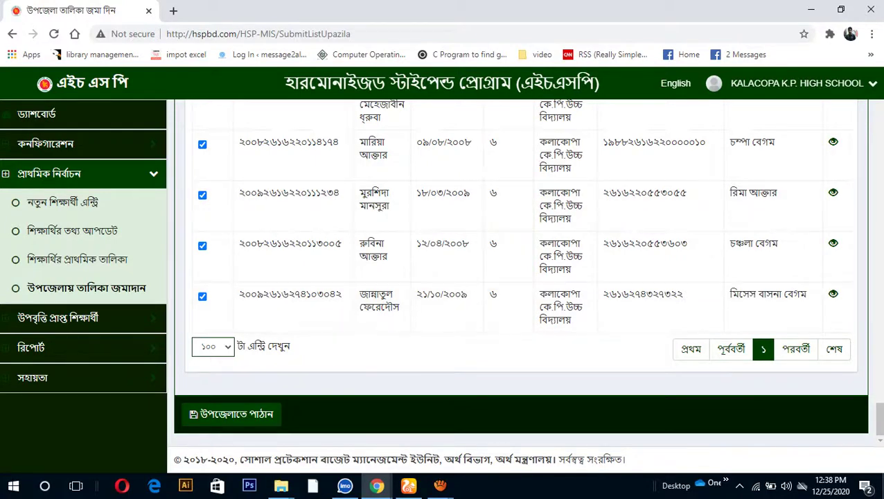
{"action": "scroll", "coordinate": [519, 277], "scroll_direction": "up", "scroll_amount": 2}
{"action": "scroll", "coordinate": [519, 277], "scroll_direction": "up", "scroll_amount": 3}
{"action": "scroll", "coordinate": [519, 277], "scroll_direction": "up", "scroll_amount": 3}
{"action": "scroll", "coordinate": [519, 277], "scroll_direction": "up", "scroll_amount": 5}
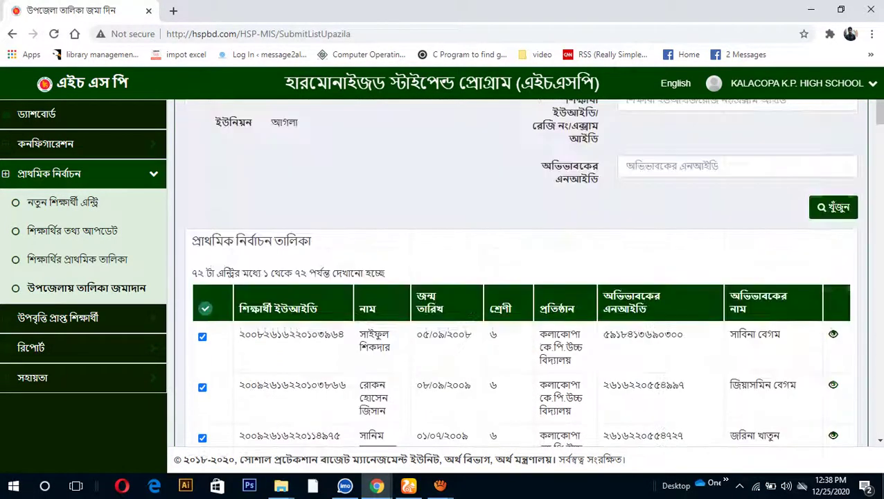